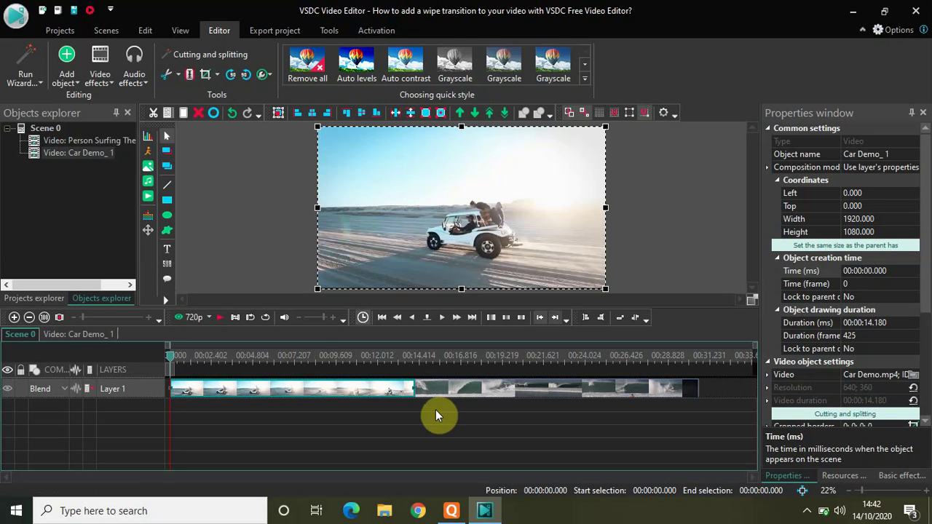
- Scrub through the car and surfing clips on the timeline and return the playhead to the start
left_click(311, 361)
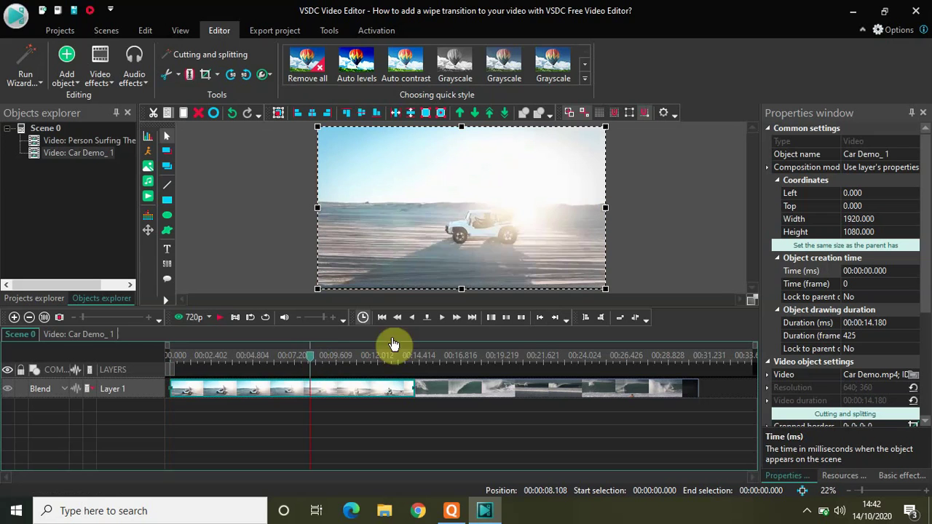
left_click(536, 363)
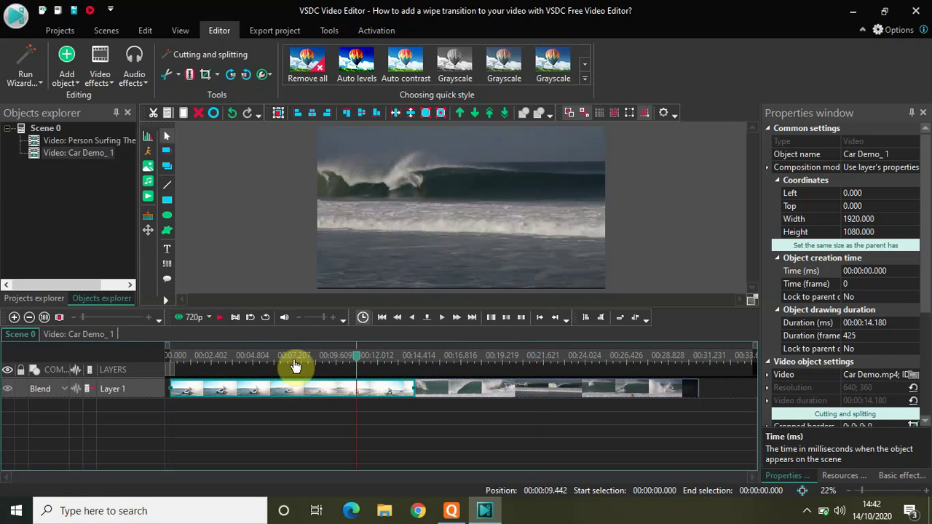
left_click(222, 357)
left_click_drag(180, 351, 136, 343)
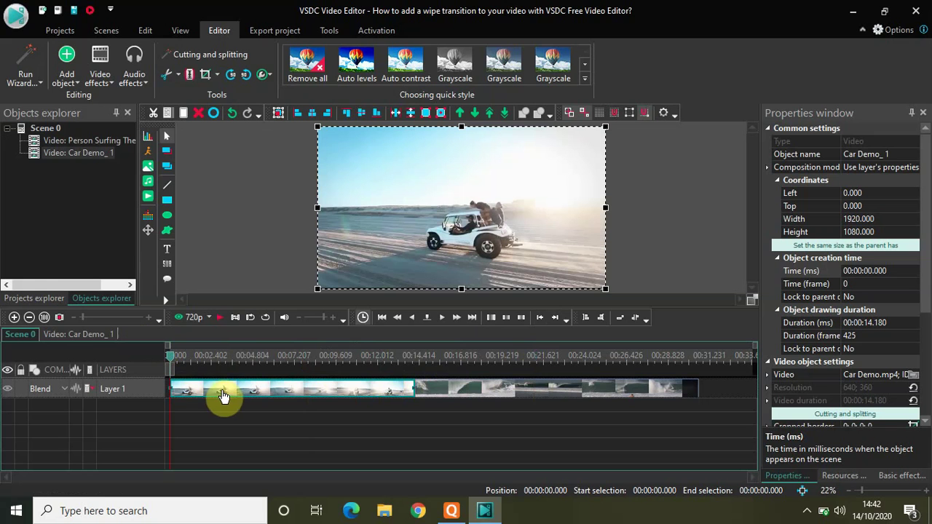
- Add a Wipe transition to the car clip, positioned to the scene end with the default settings
left_click(100, 70)
mouse_move(136, 221)
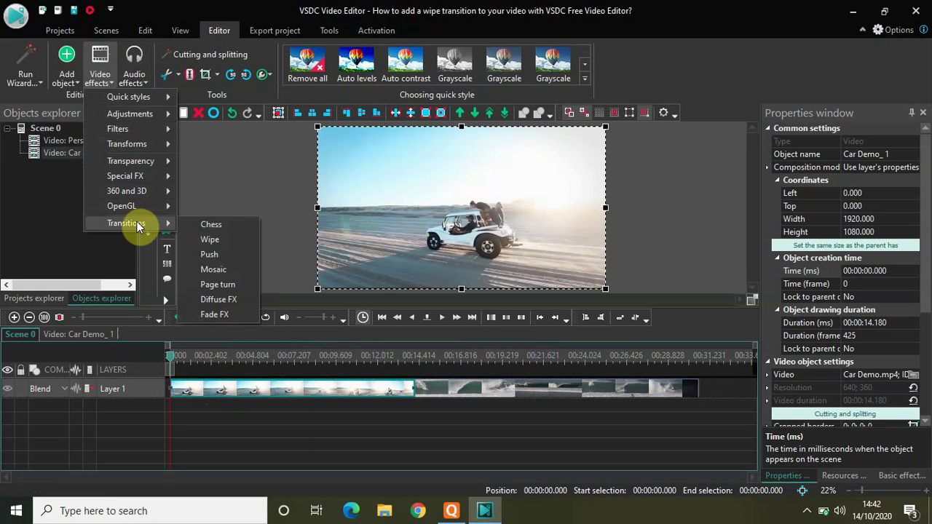
left_click(215, 238)
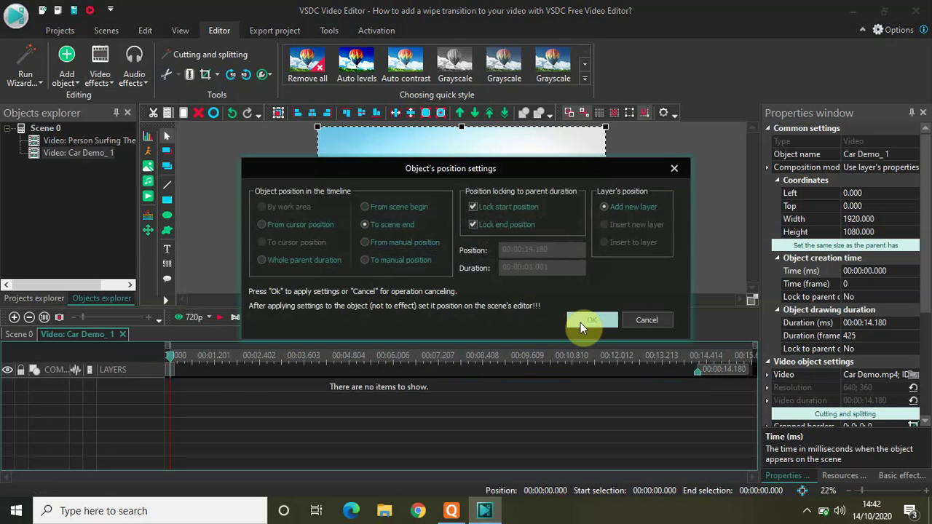
left_click(580, 323)
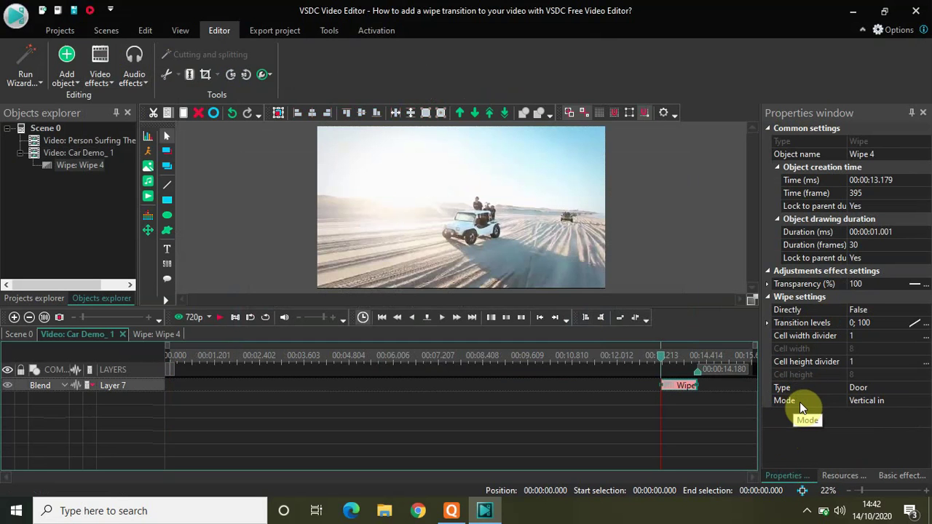
- Keep the wipe's type as Door, set its mode to Horizontal out, and preview the transition
left_click(926, 392)
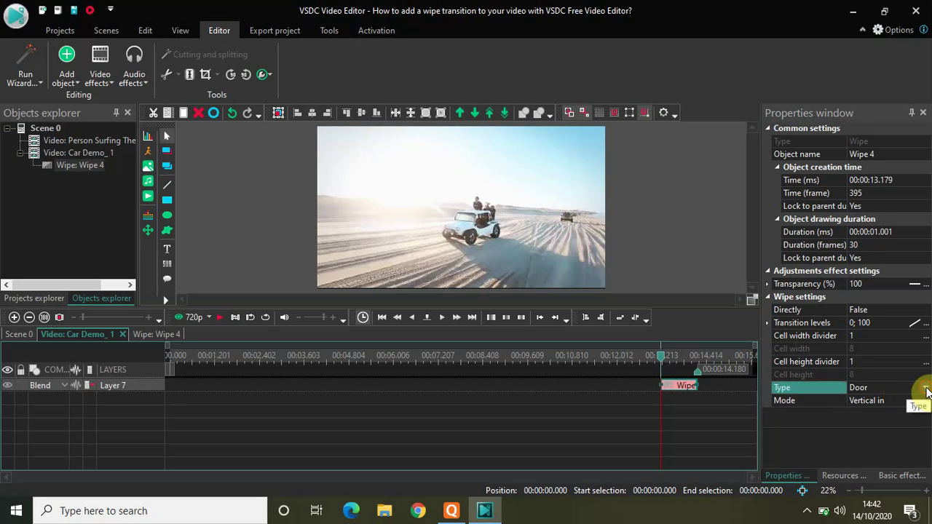
left_click(925, 389)
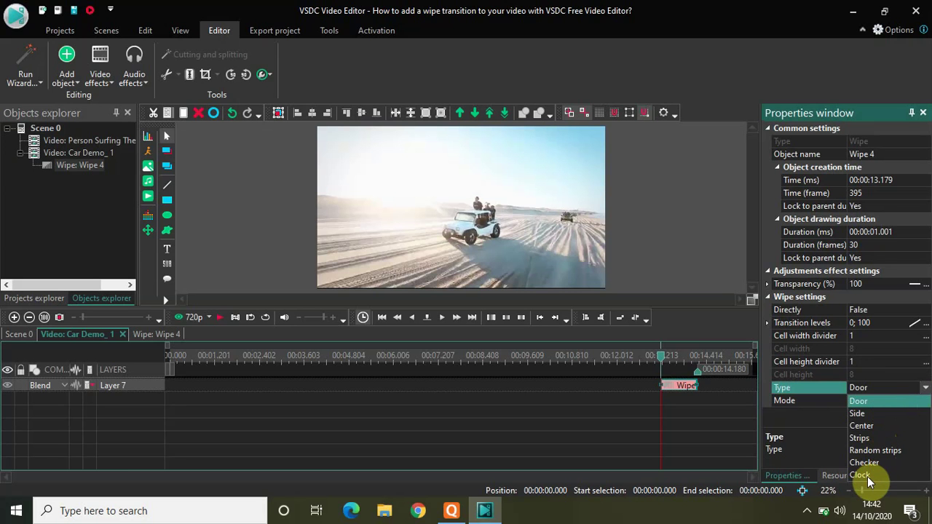
left_click(881, 404)
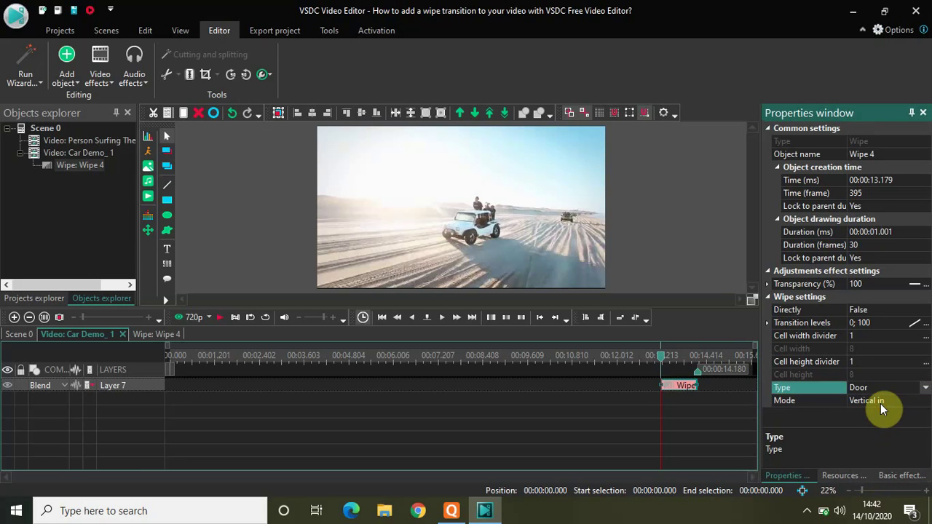
left_click(928, 402)
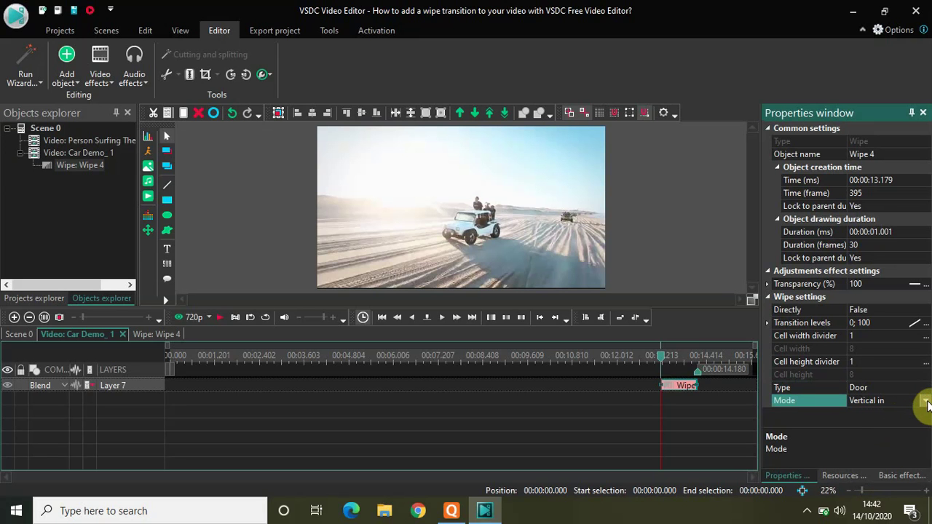
left_click(926, 401)
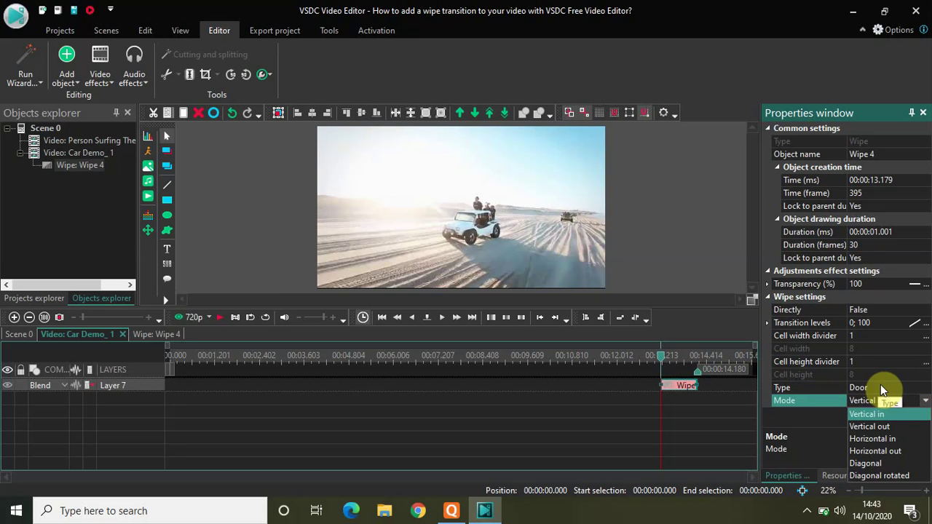
left_click(878, 449)
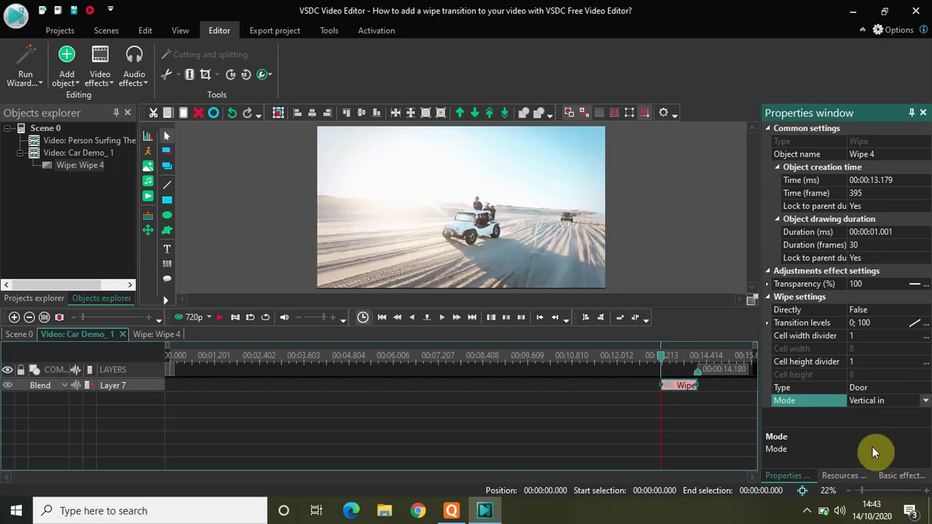
left_click_drag(663, 364, 598, 357)
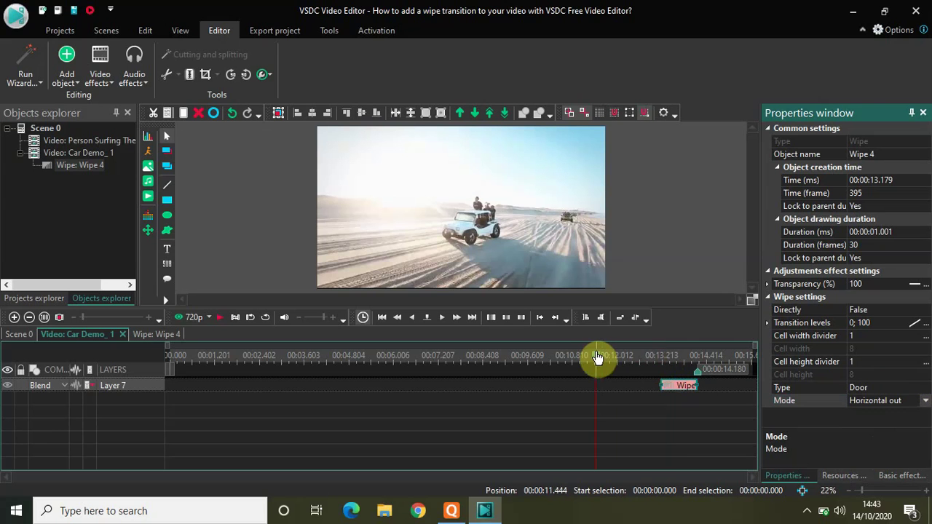
key("space")
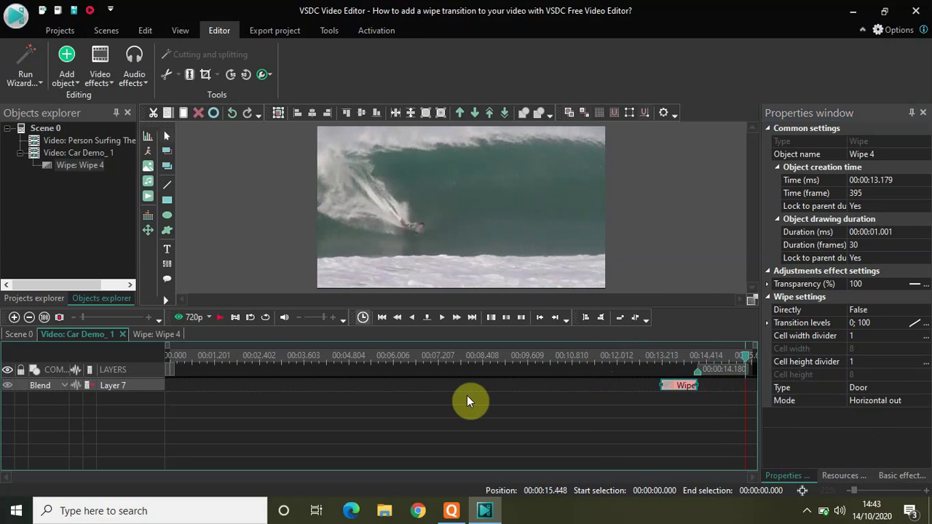
- Return to the main scene and move the surfing clip onto its own new layer below the car clip
left_click(14, 334)
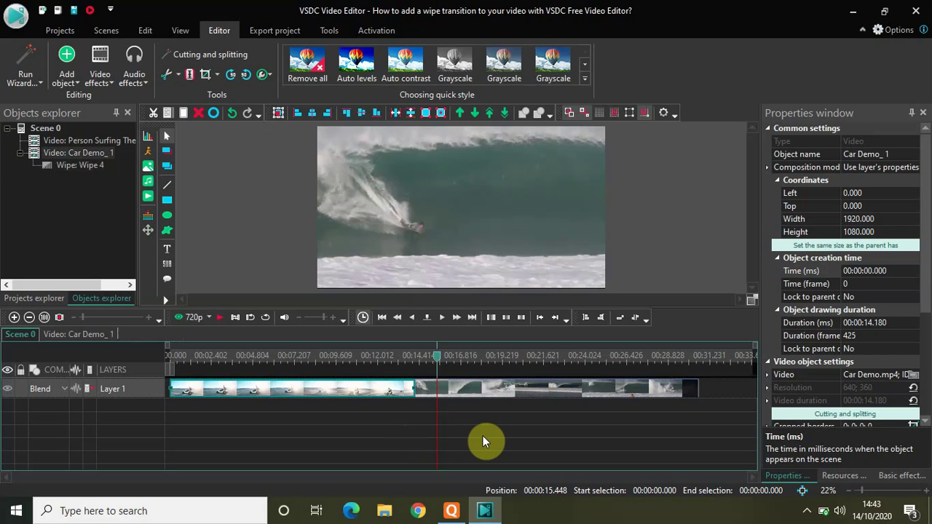
left_click(432, 356)
left_click(342, 357)
left_click(504, 392)
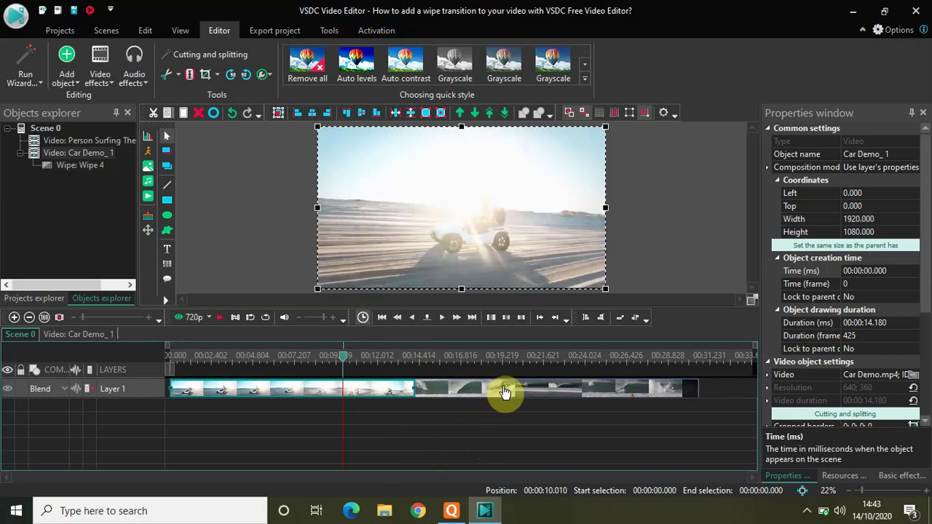
left_click_drag(505, 392, 503, 430)
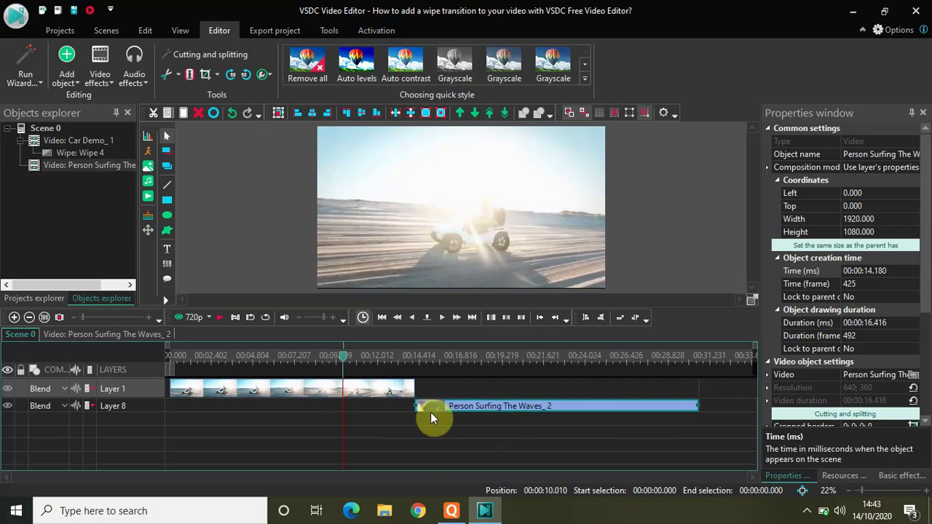
- Check the duration of the wipe inside the car clip and return to the main scene
double_click(322, 388)
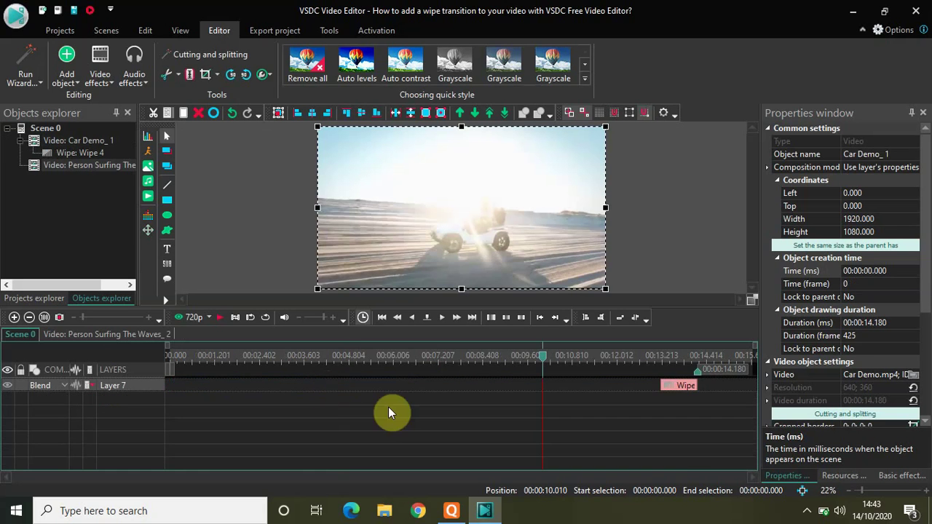
left_click(683, 391)
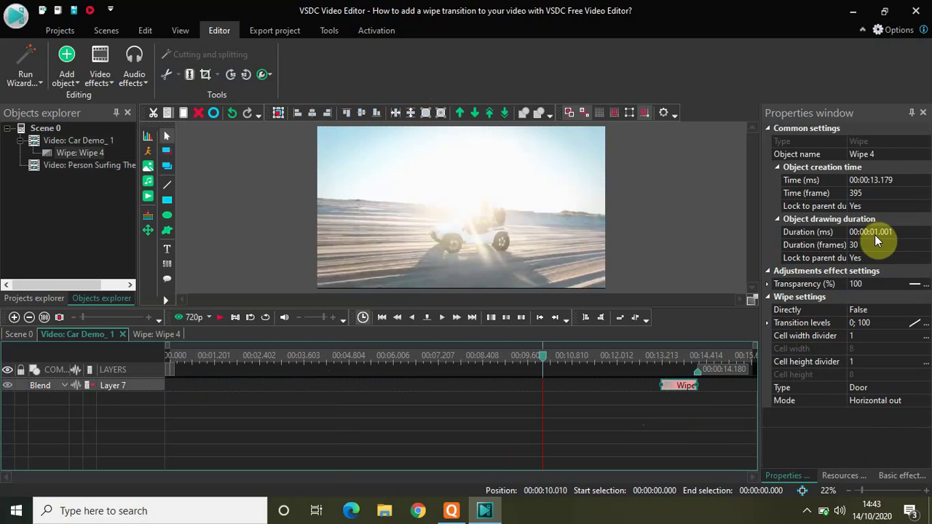
left_click(15, 336)
left_click(226, 388)
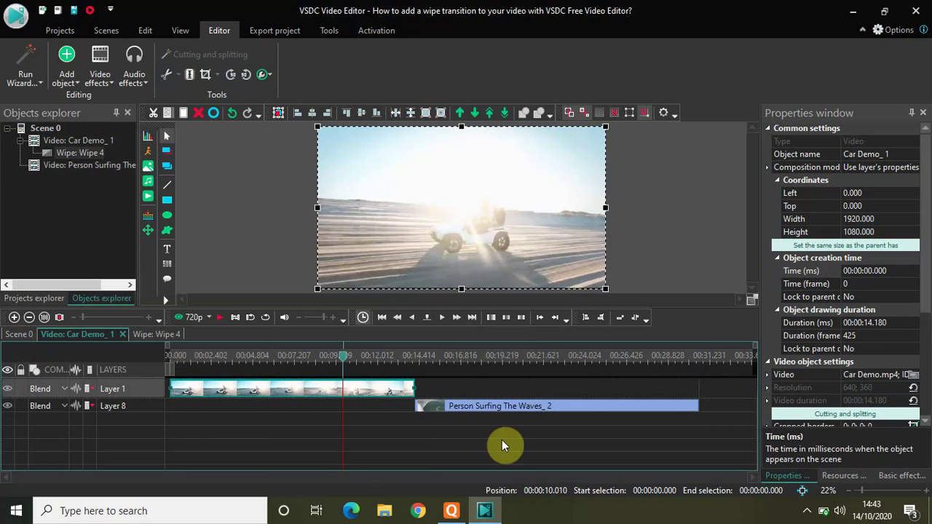
- Set the surfing clip's creation time to 00:00:13.180 so it overlaps the car clip, and play back the transition
left_click(509, 410)
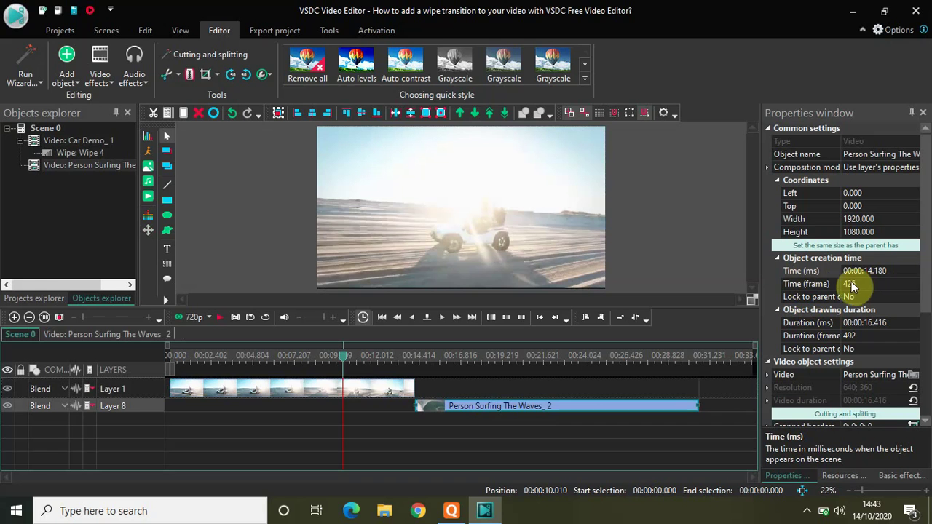
left_click(871, 271)
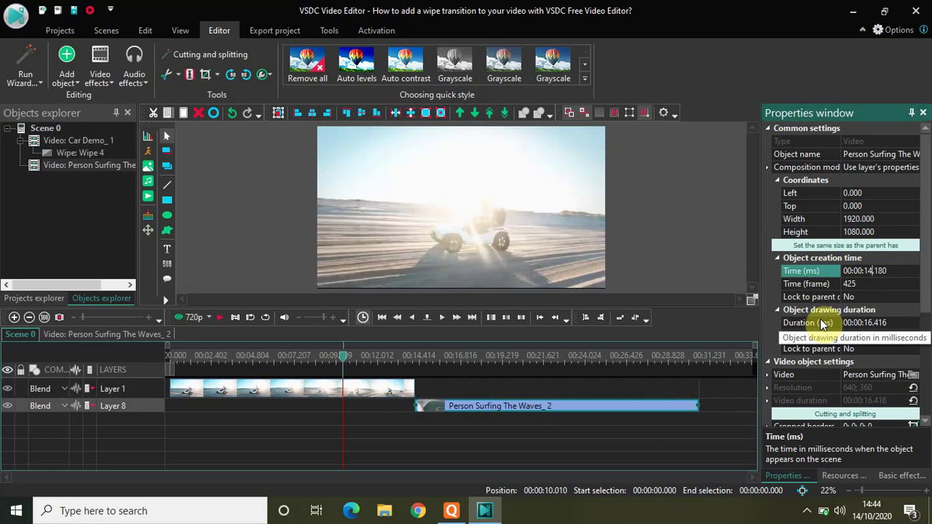
key("Delete")
type("3")
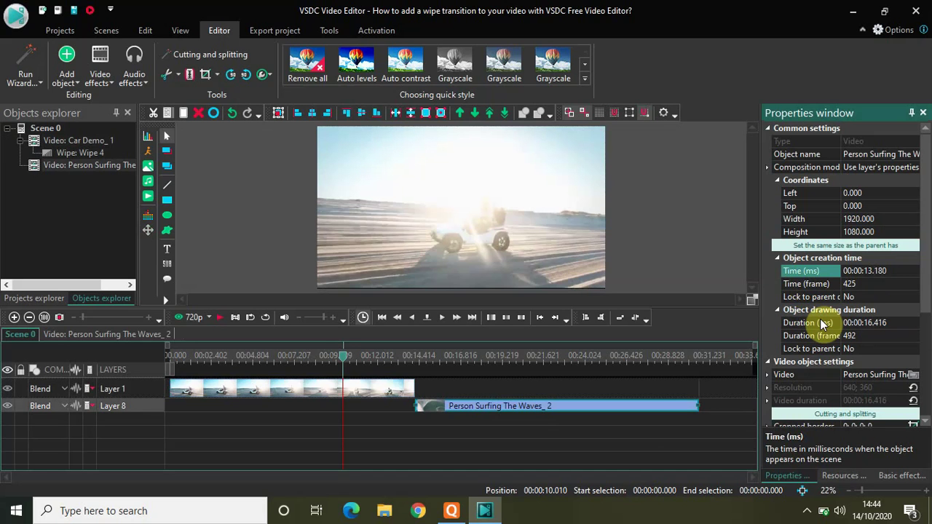
left_click(819, 442)
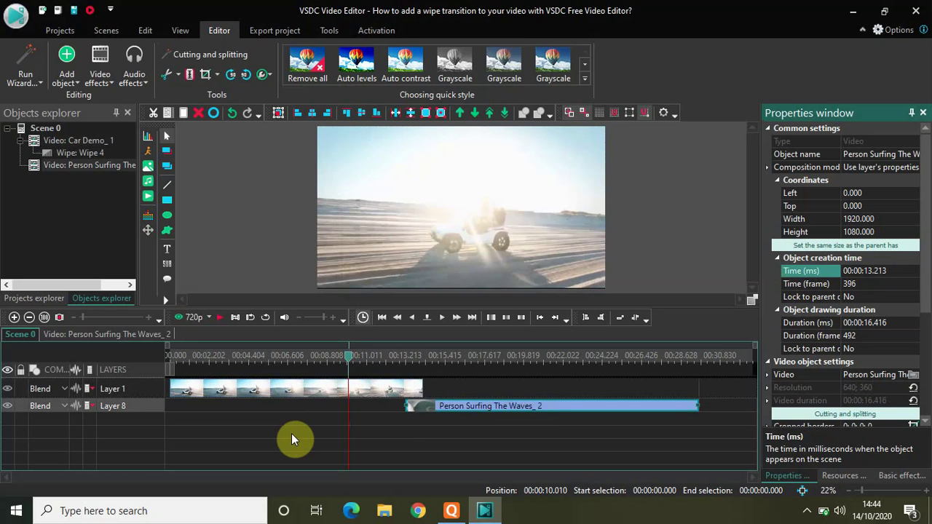
key("space")
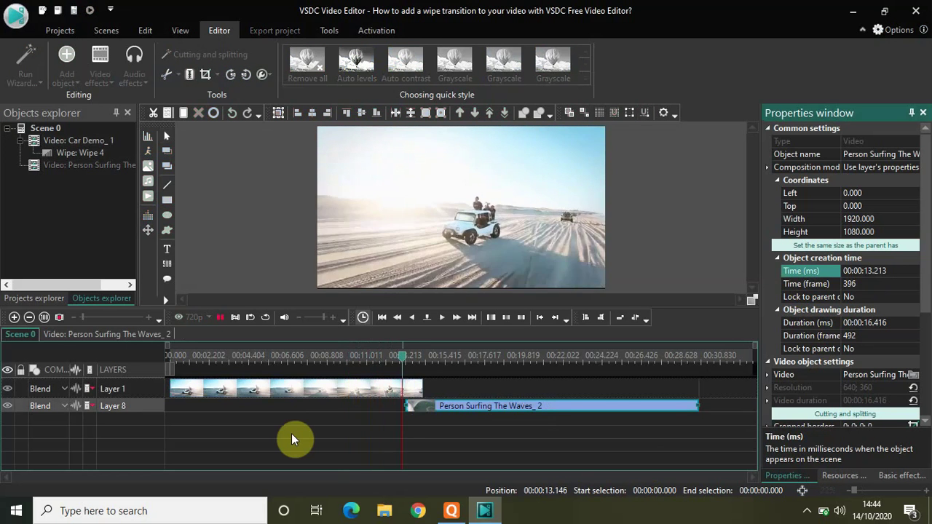
key("space")
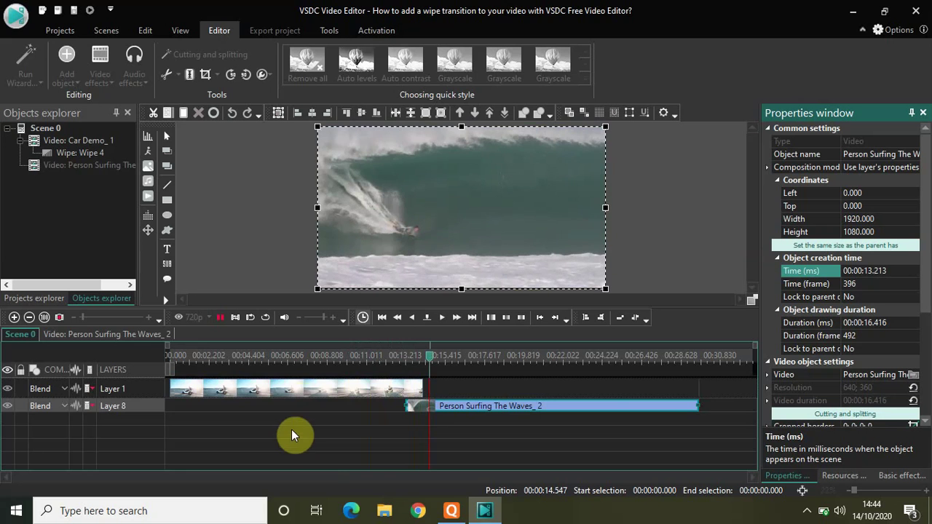
- Open the wipe inside the car clip, set its mode to Horizontal in, and preview the transition
double_click(305, 391)
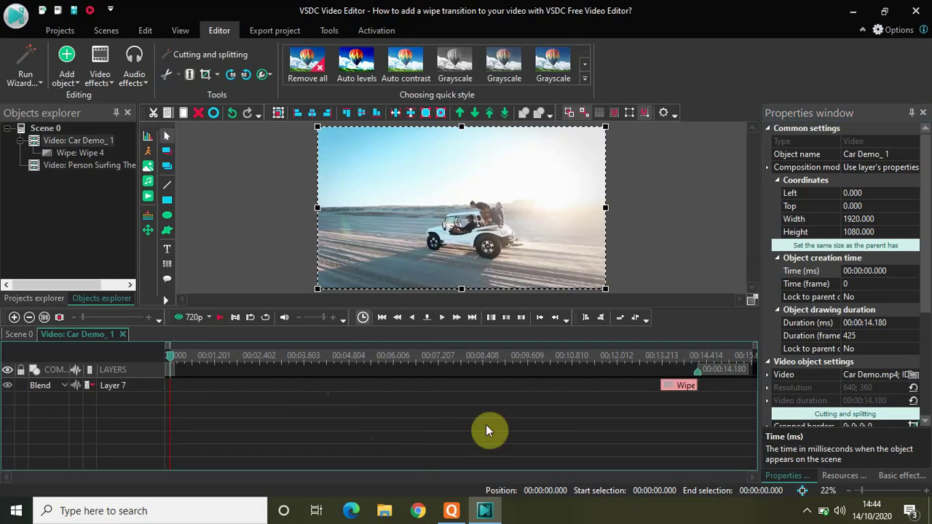
double_click(676, 391)
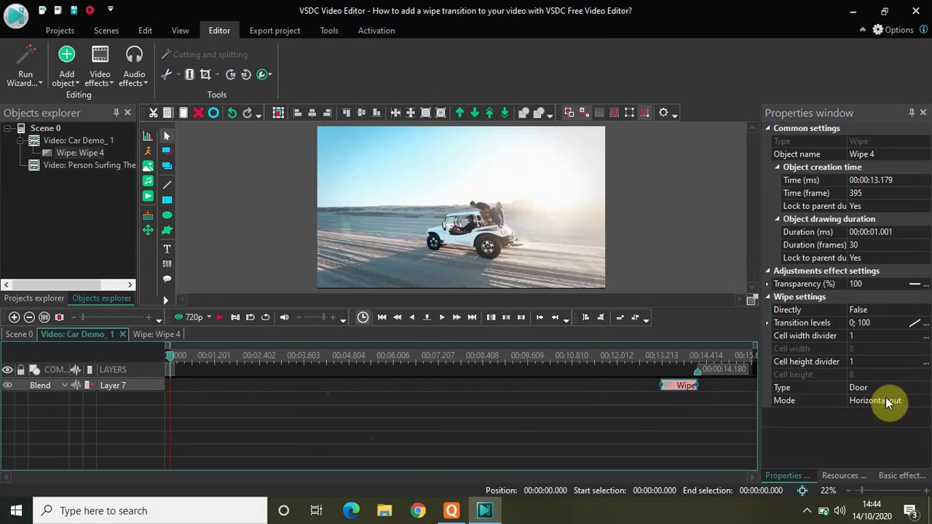
left_click(910, 402)
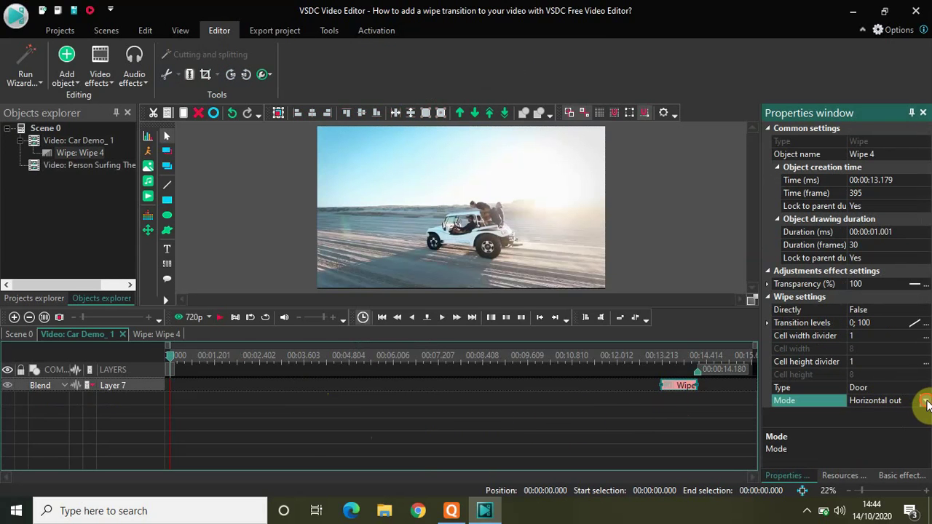
left_click(926, 402)
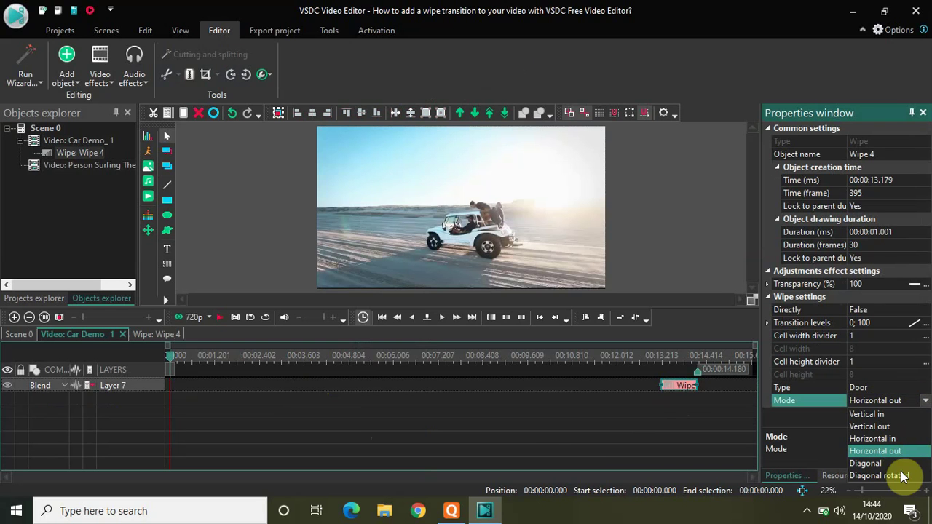
left_click(893, 439)
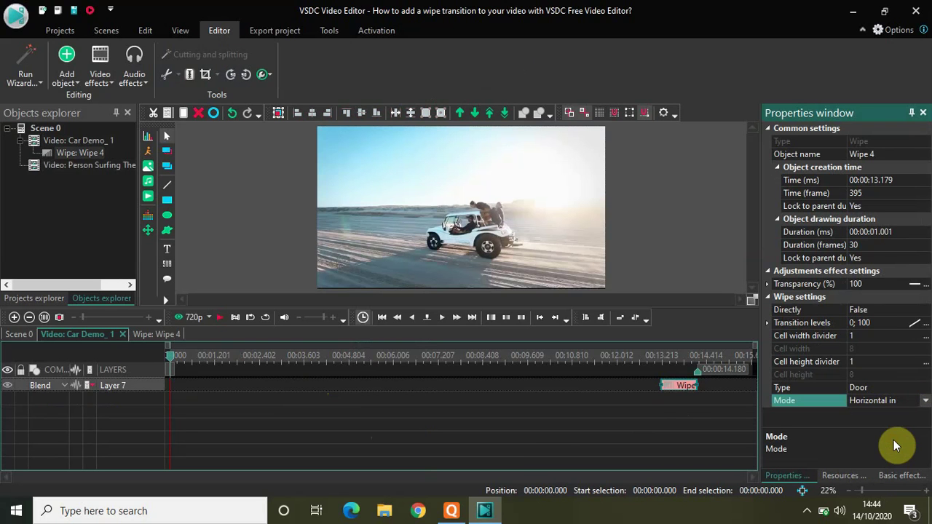
left_click(596, 359)
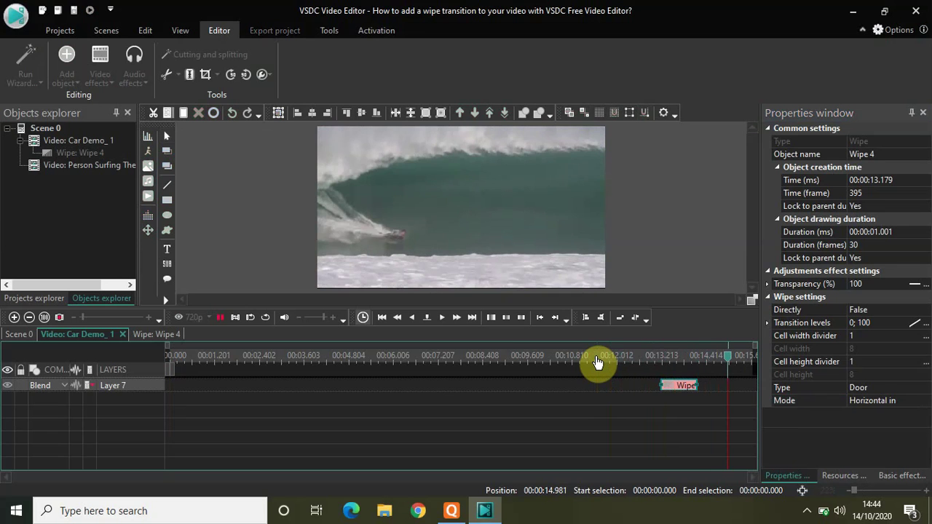
- Move the playhead back before the wipe and change the wipe's type to Side
left_click(603, 357)
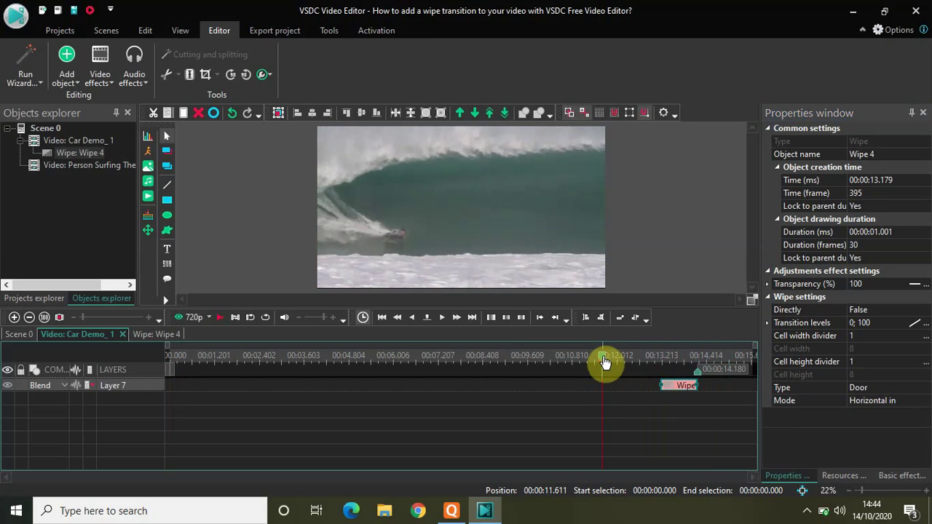
left_click(910, 387)
left_click(926, 388)
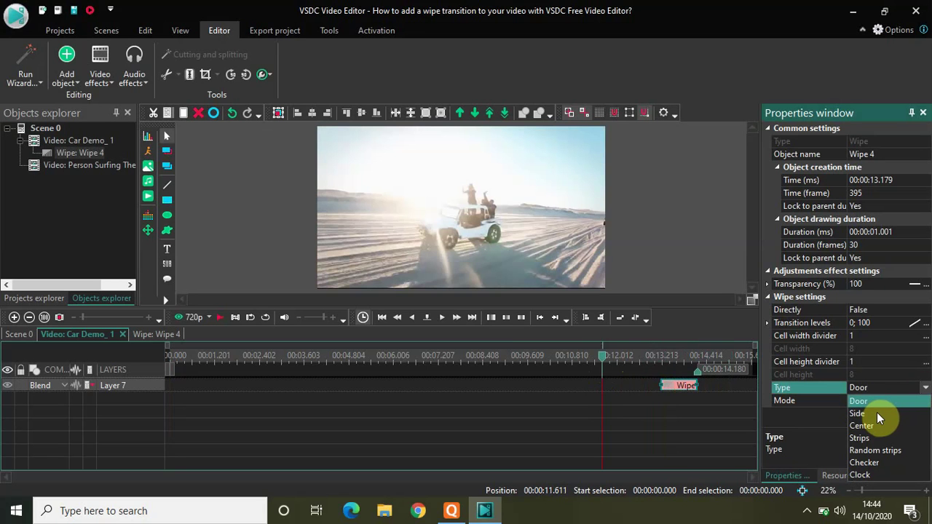
left_click(877, 412)
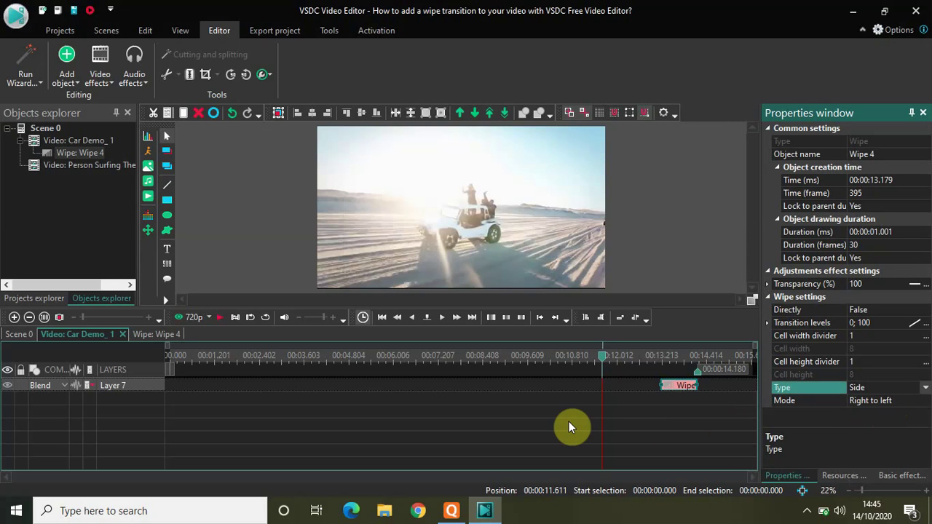
- Preview the Side wipe, set its mode to Top to bottom, and play the transition again from before the wipe
key("space")
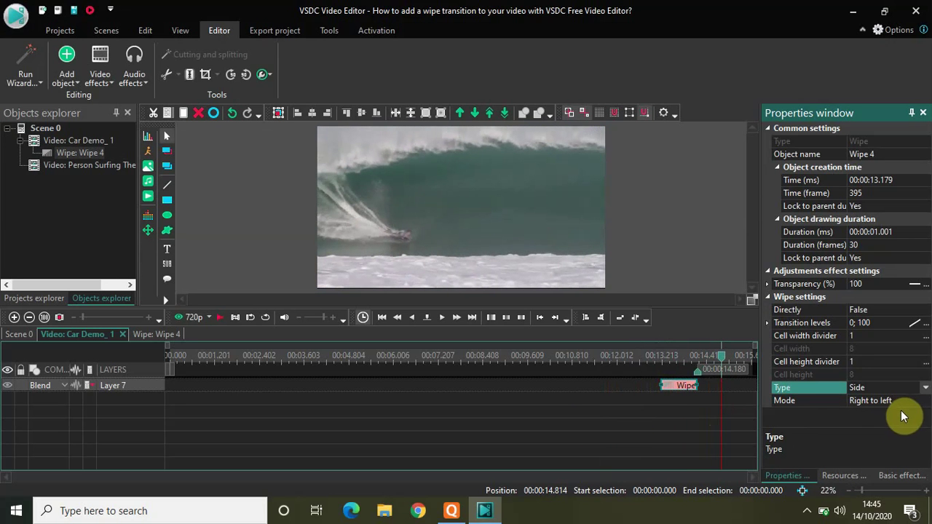
left_click(925, 405)
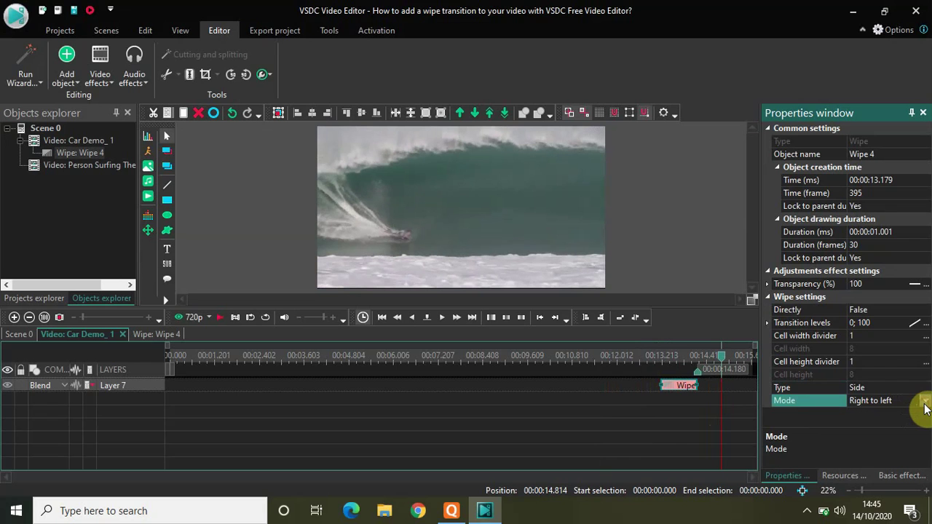
left_click(925, 402)
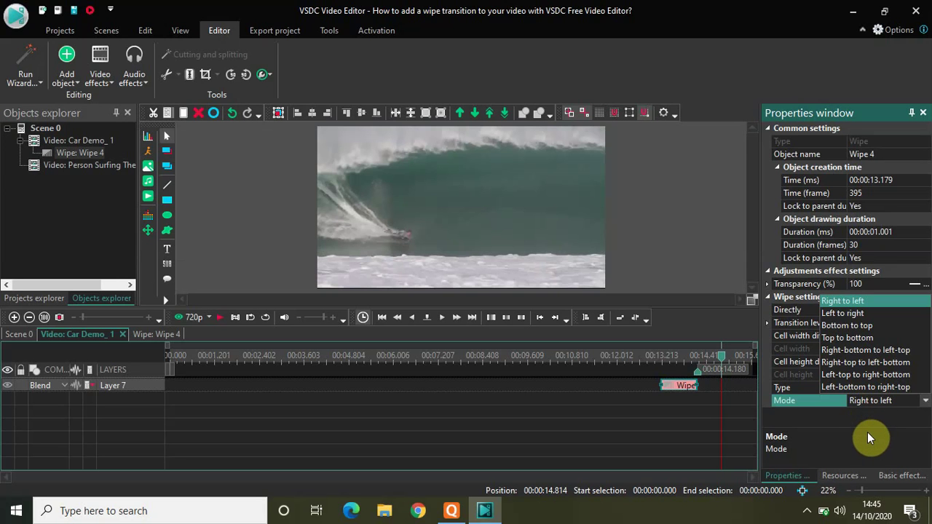
left_click(855, 338)
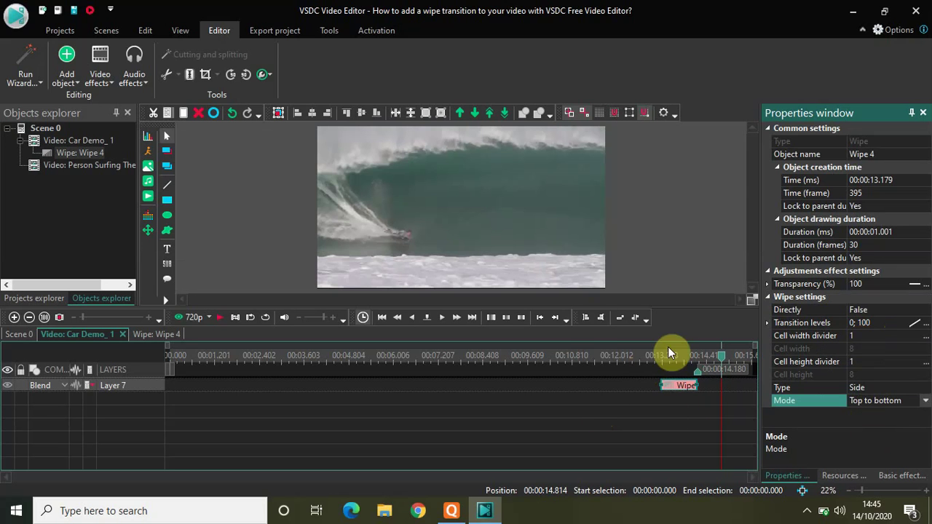
left_click(595, 356)
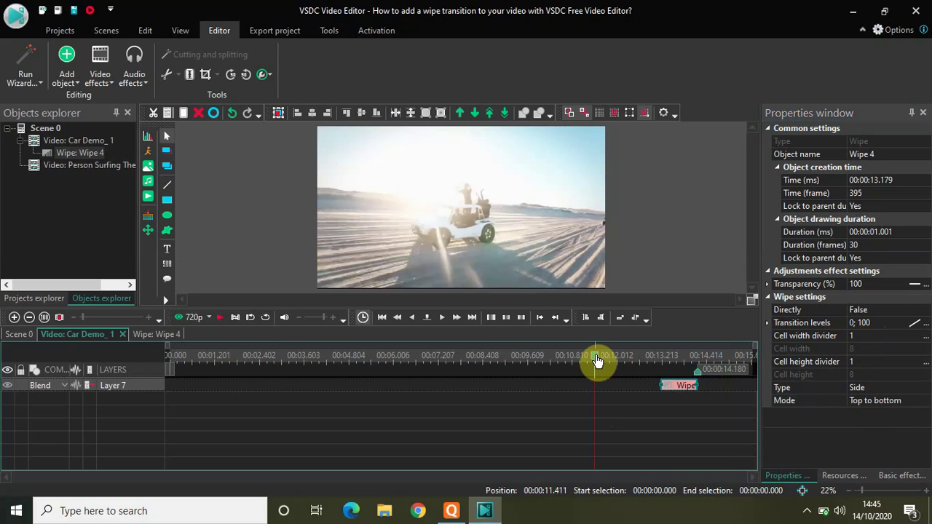
key("space")
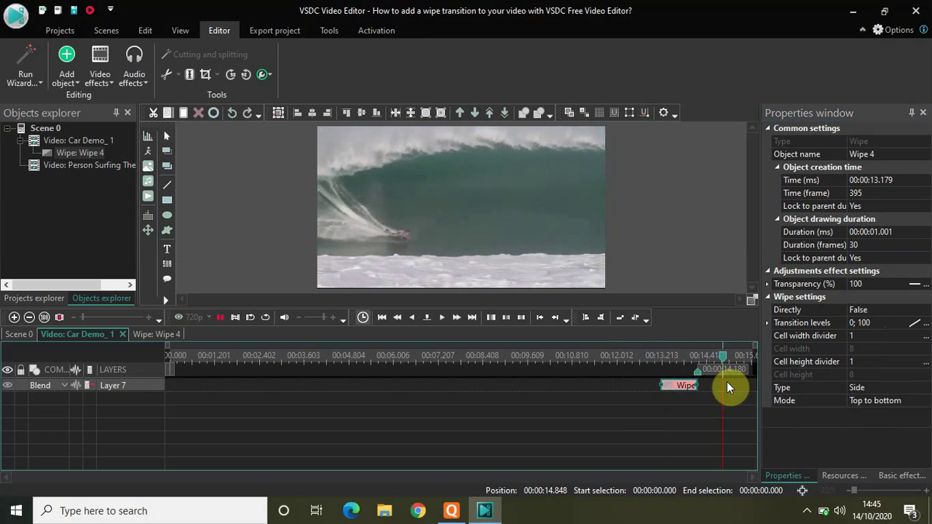
- Change the wipe's type to Center with the Circle in mode and preview the transition
left_click(912, 387)
left_click(923, 388)
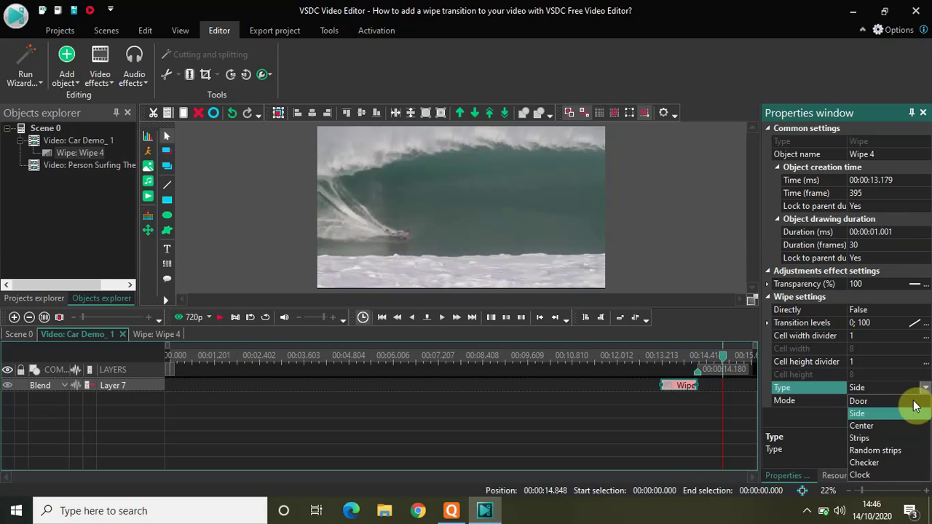
left_click(877, 426)
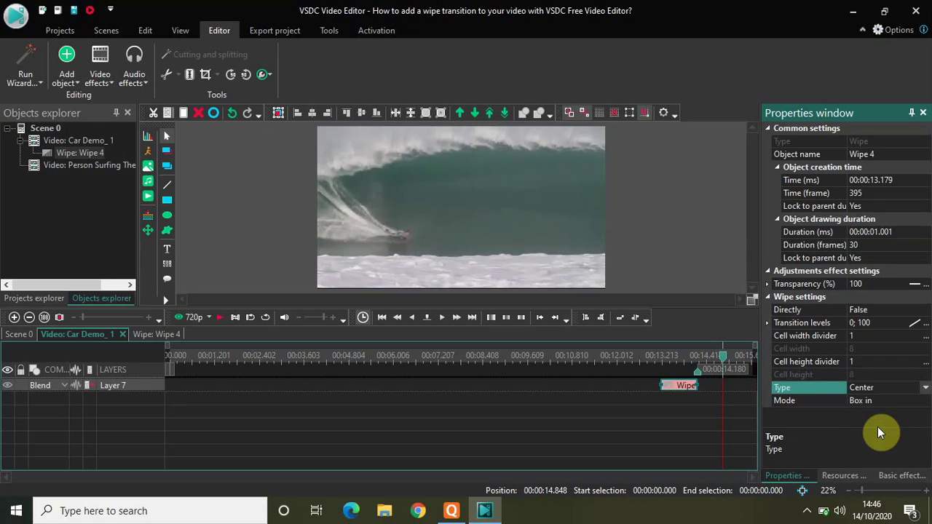
left_click(926, 401)
left_click(926, 400)
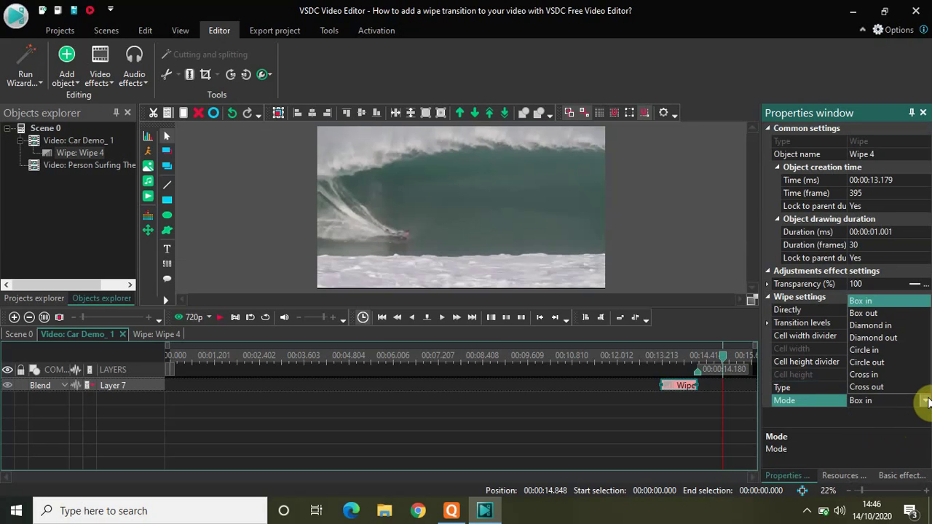
left_click(875, 348)
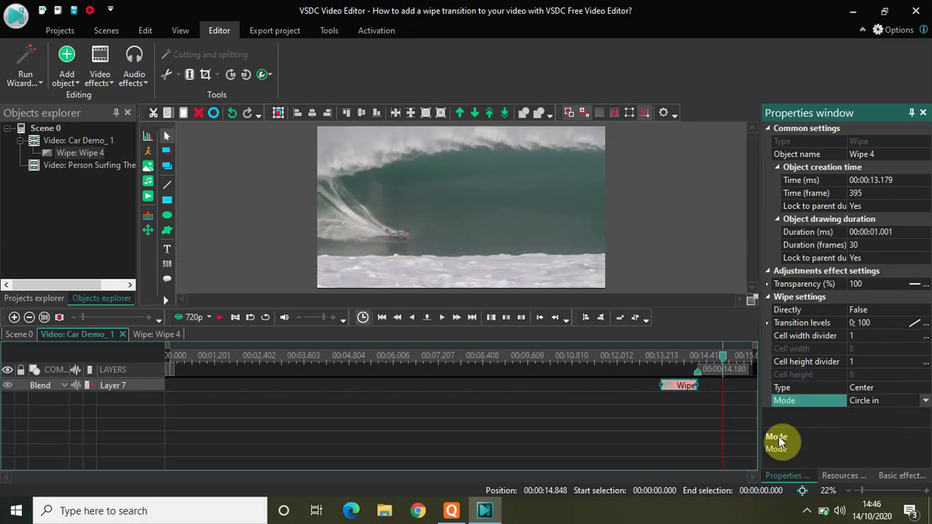
left_click(606, 358)
key("space")
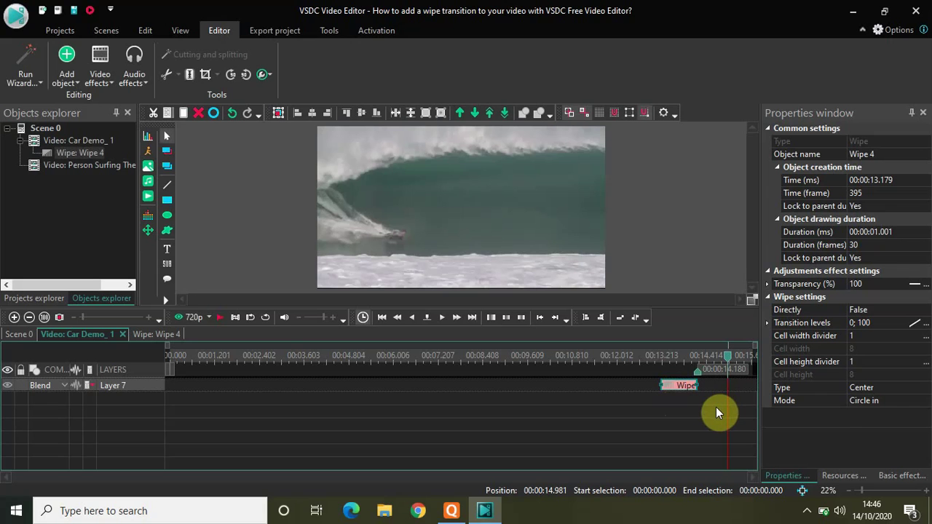
- Set the Center wipe's mode to Diamond in and play the transition from before the wipe
left_click(914, 402)
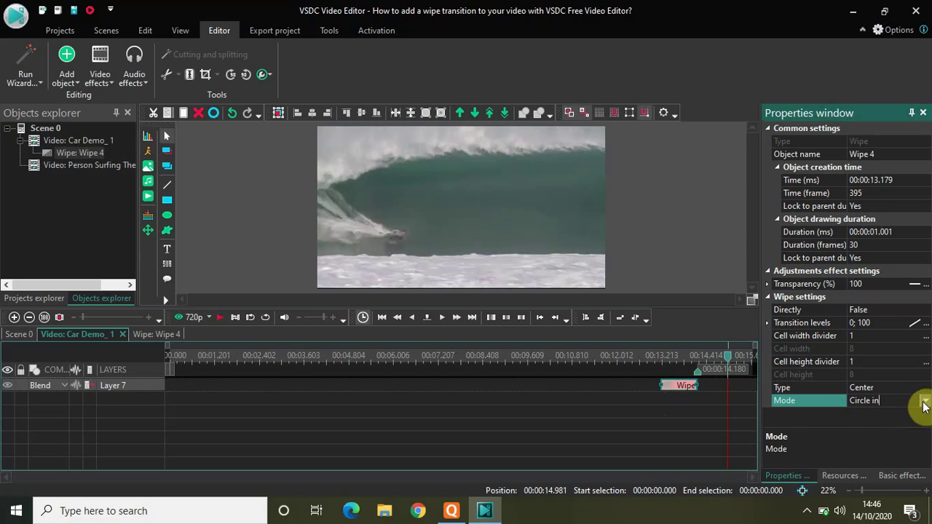
left_click(925, 401)
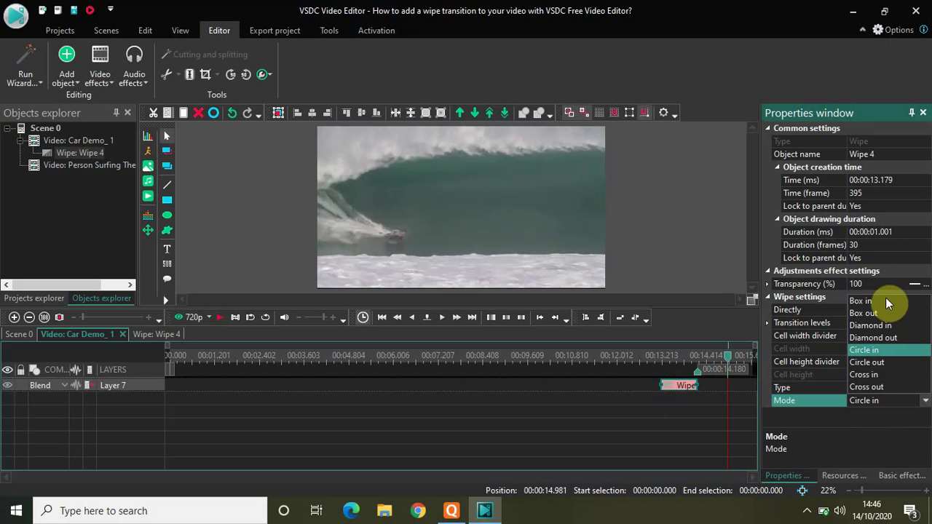
left_click(885, 326)
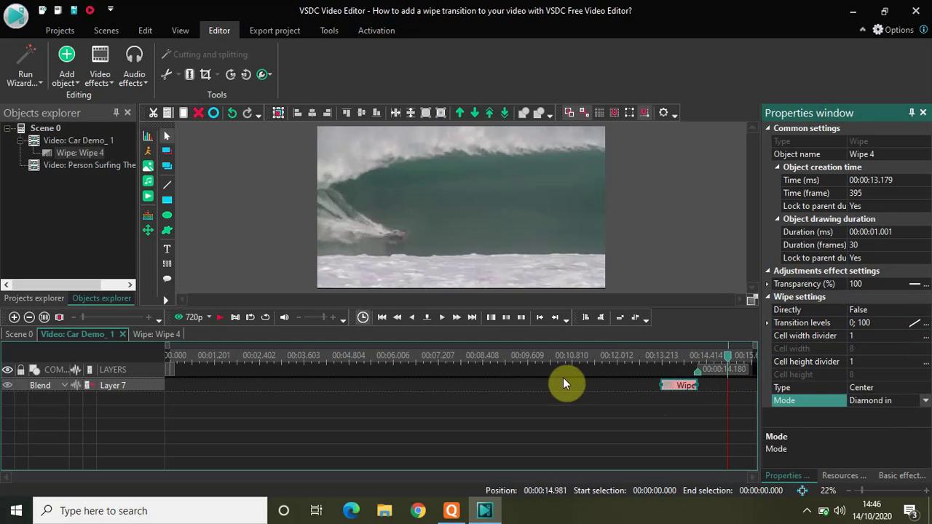
left_click(606, 355)
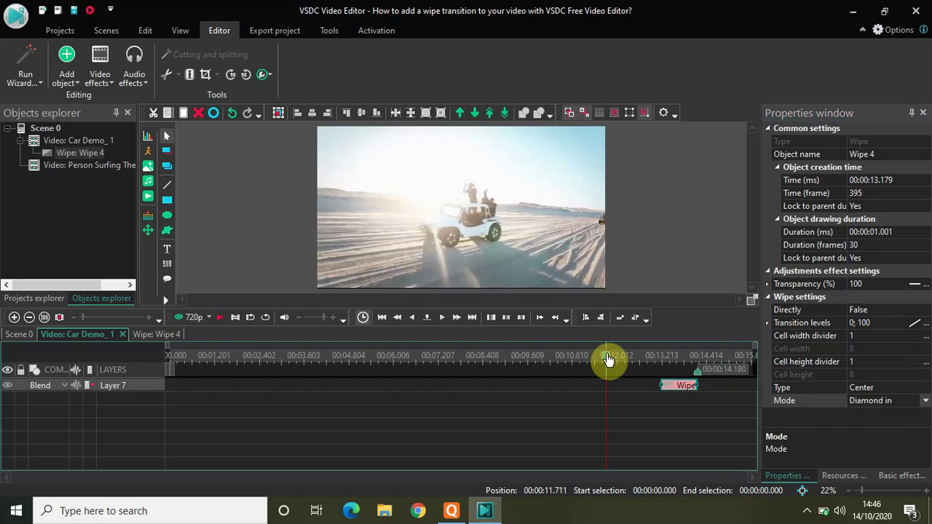
key("space")
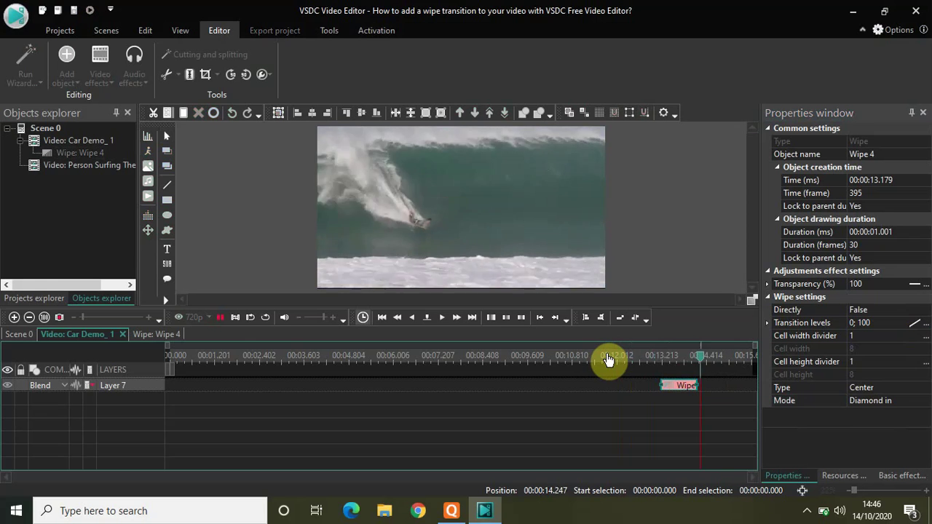
- Set the Center wipe's mode to Cross in and play the transition from before the wipe
left_click(925, 406)
left_click(925, 405)
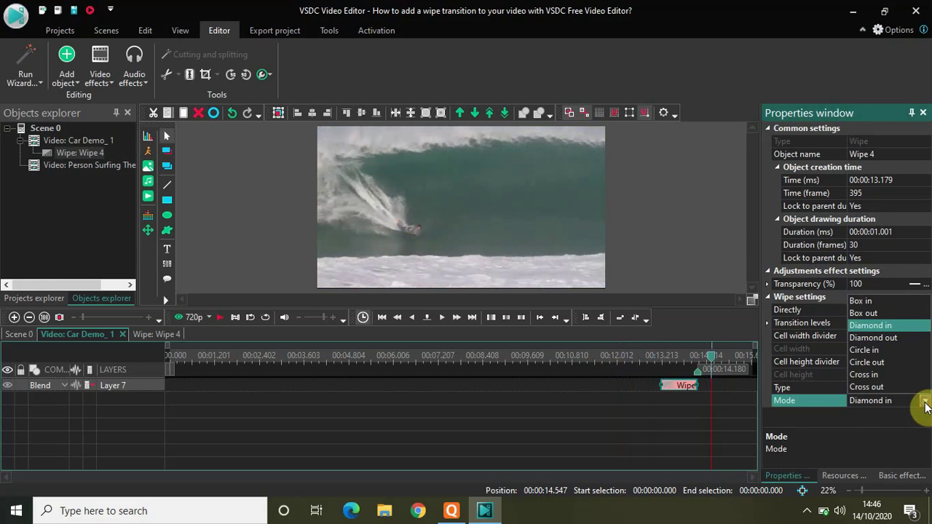
left_click(884, 373)
left_click(606, 356)
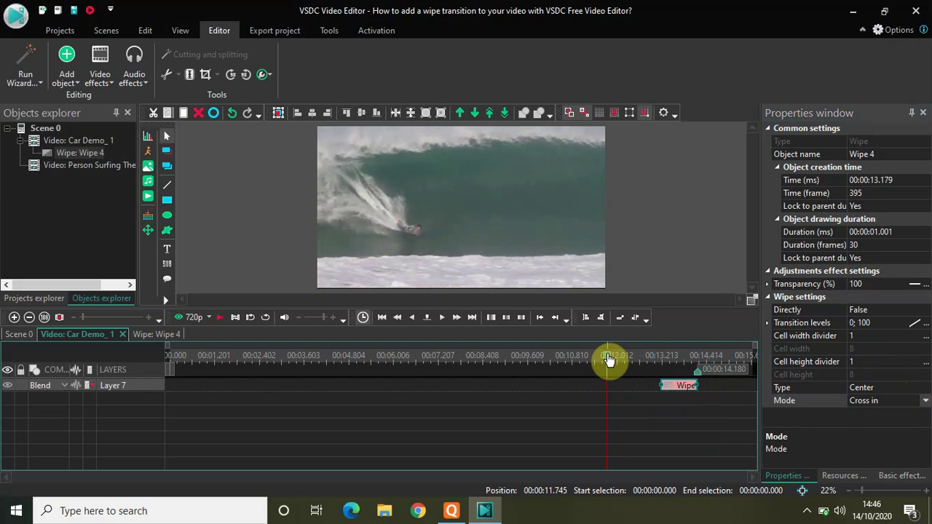
key("space")
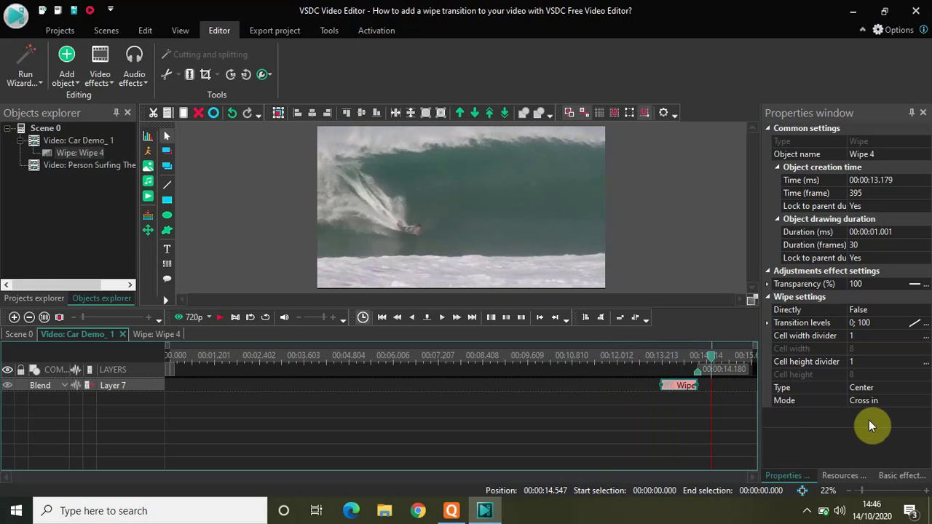
- Change the wipe's type to Strips
left_click(924, 389)
left_click(926, 388)
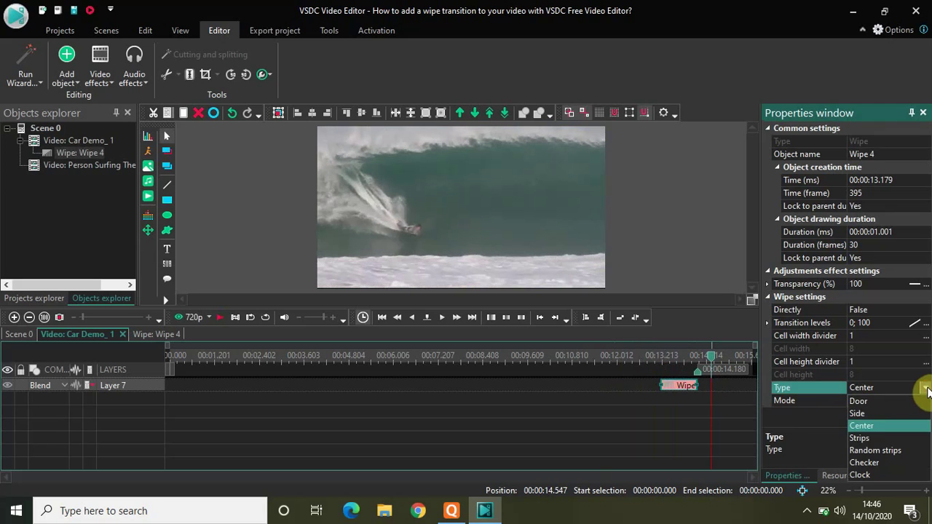
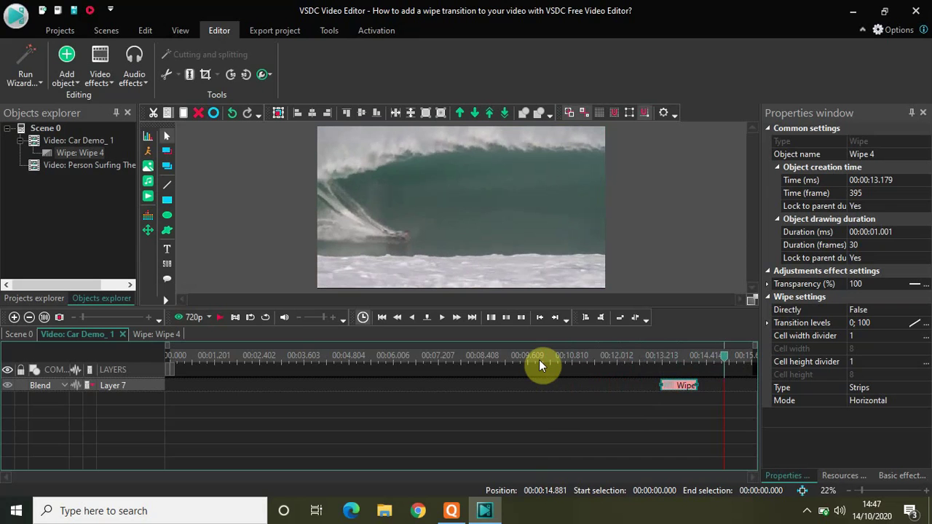
- Change the wipe's type to Random strips and play the transition twice from before the wipe
left_click(916, 388)
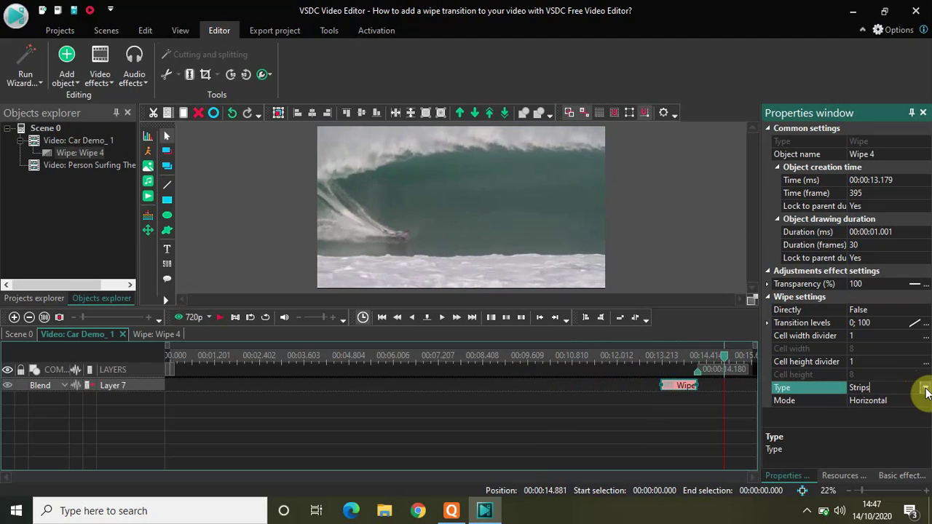
left_click(925, 388)
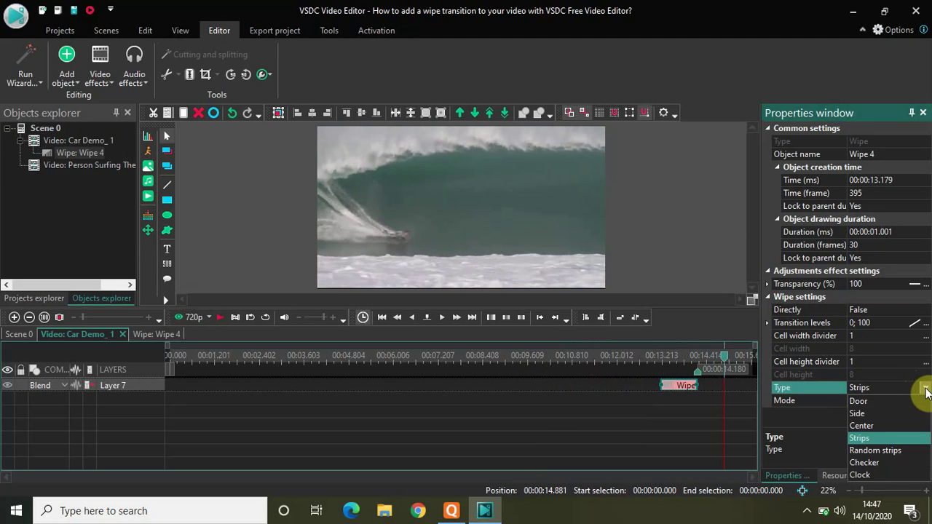
left_click(869, 451)
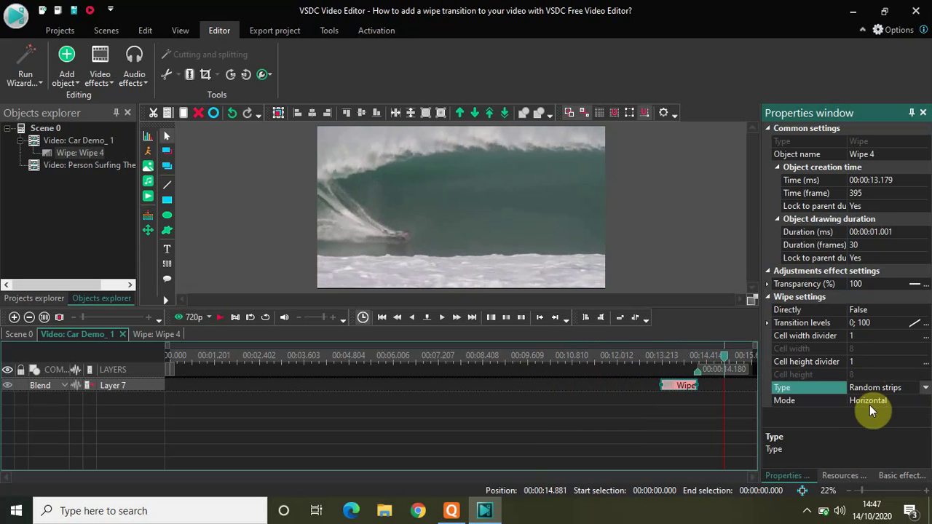
left_click(612, 360)
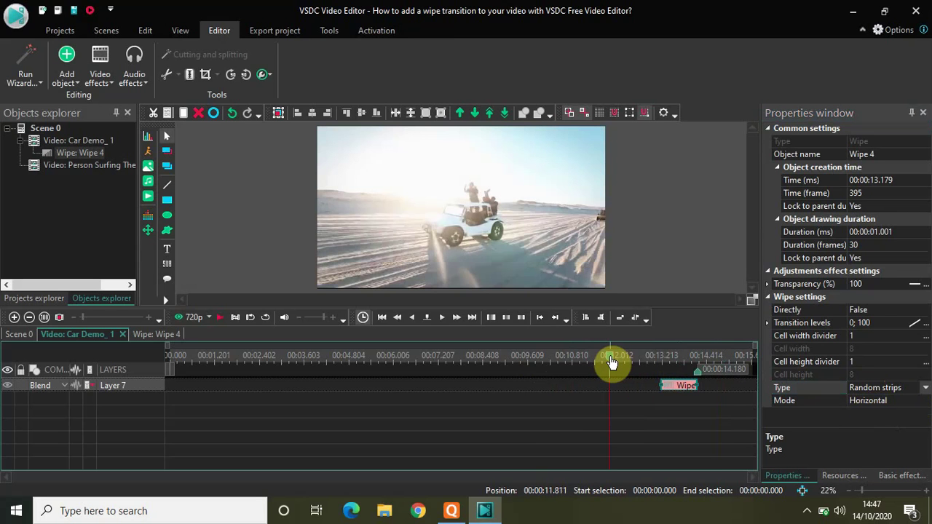
key("space")
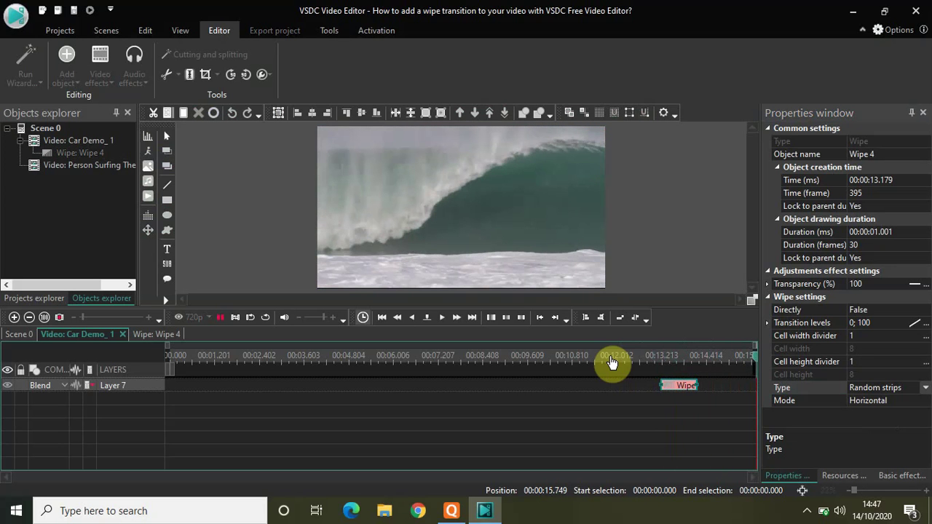
left_click(635, 356)
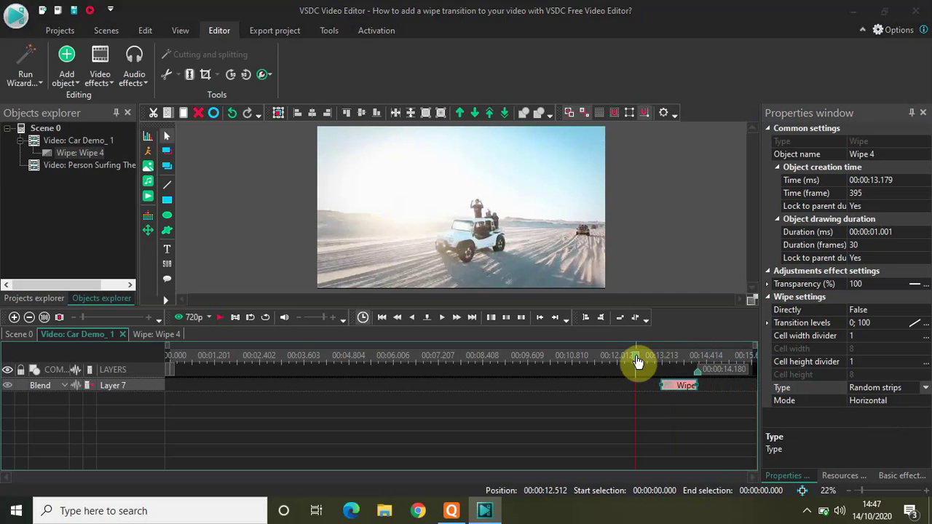
key("space")
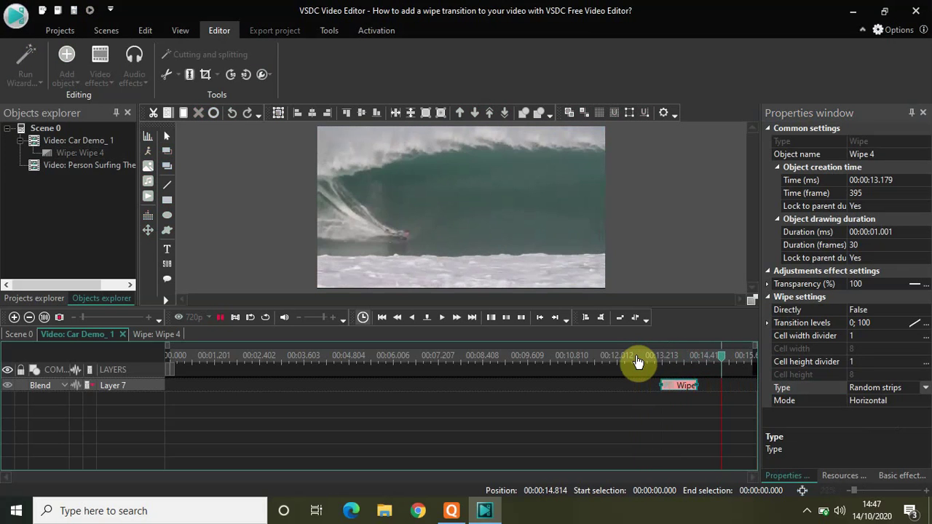
- Check which modes are available for the Random strips wipe, keeping Horizontal selected
left_click(921, 405)
left_click(925, 402)
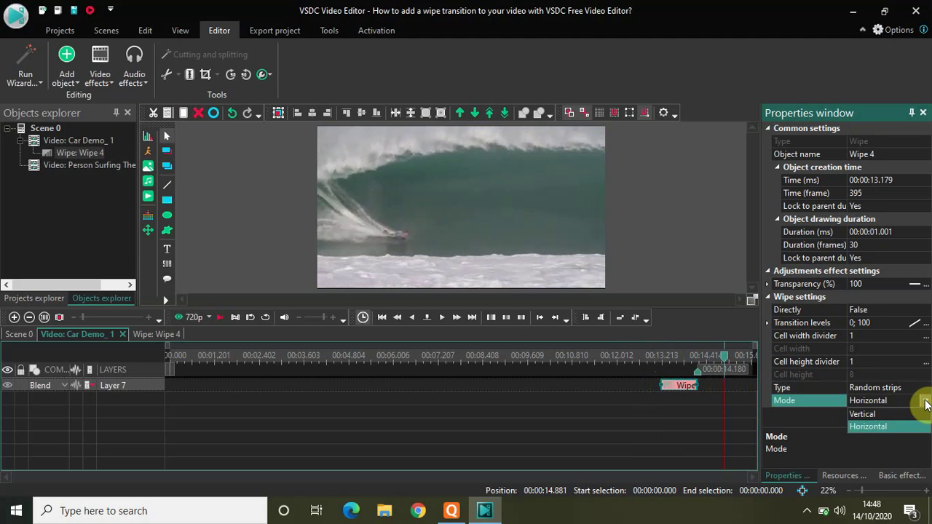
left_click(868, 440)
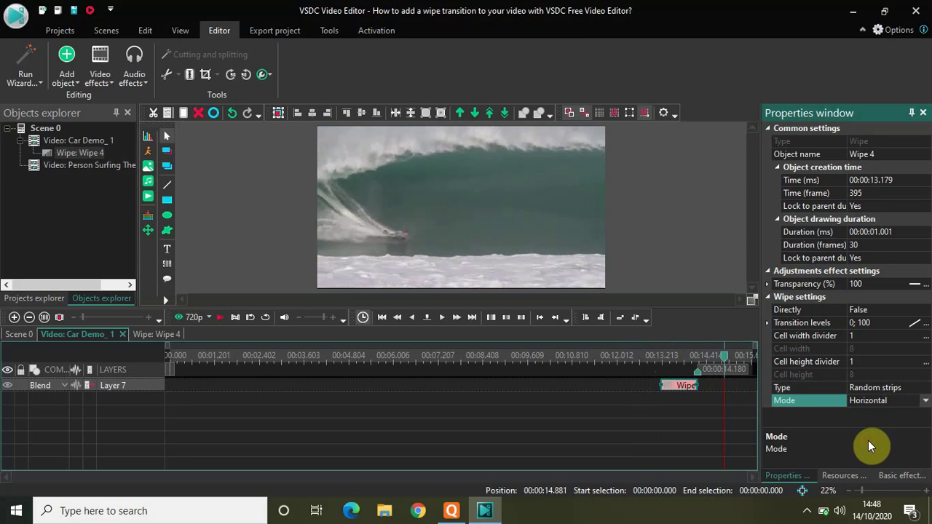
- Change the wipe's type to Checker and preview the transition from before the wipe
left_click(925, 389)
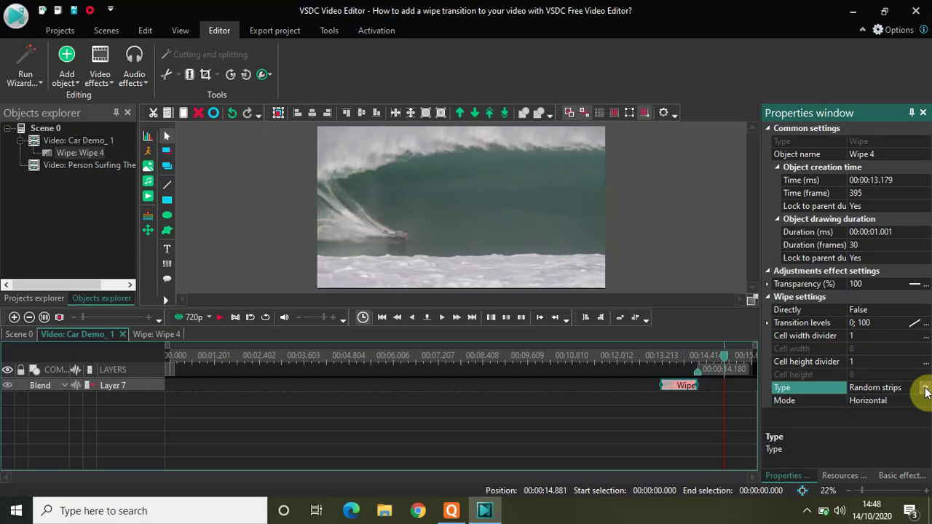
left_click(925, 387)
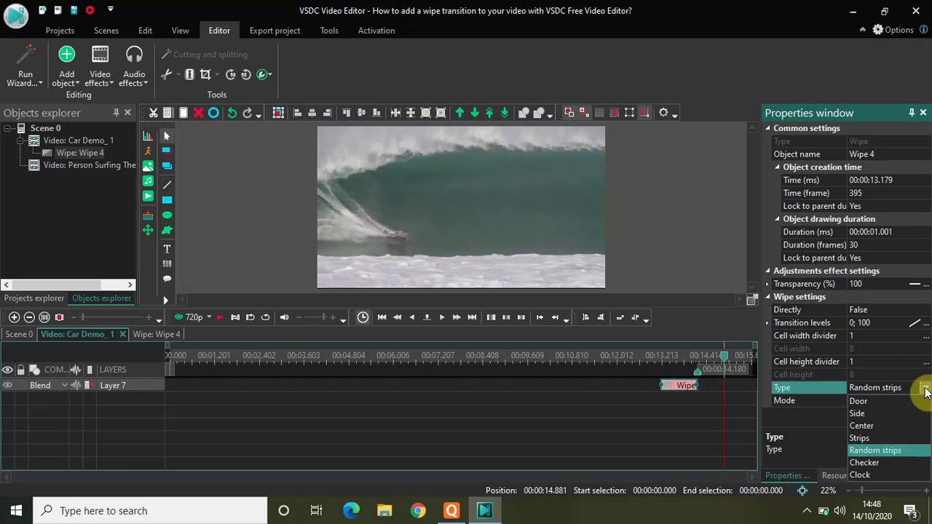
left_click(867, 462)
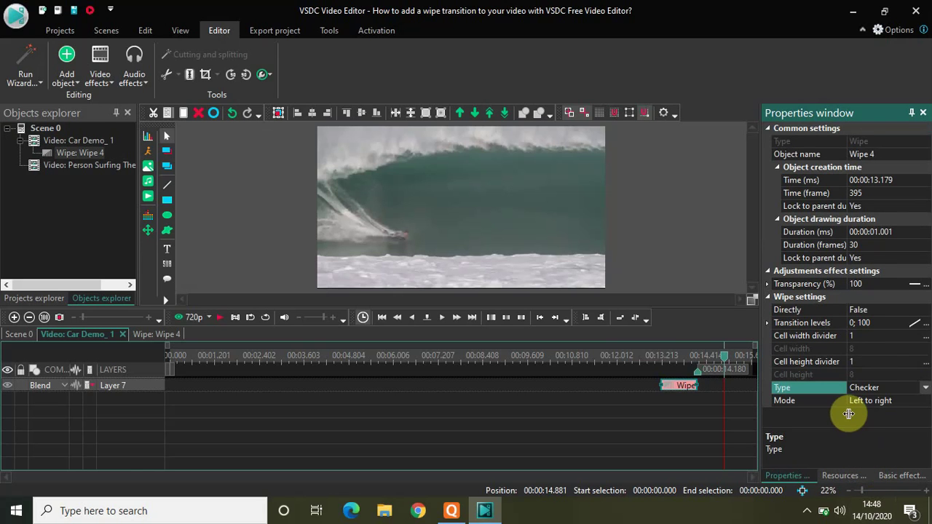
left_click(616, 360)
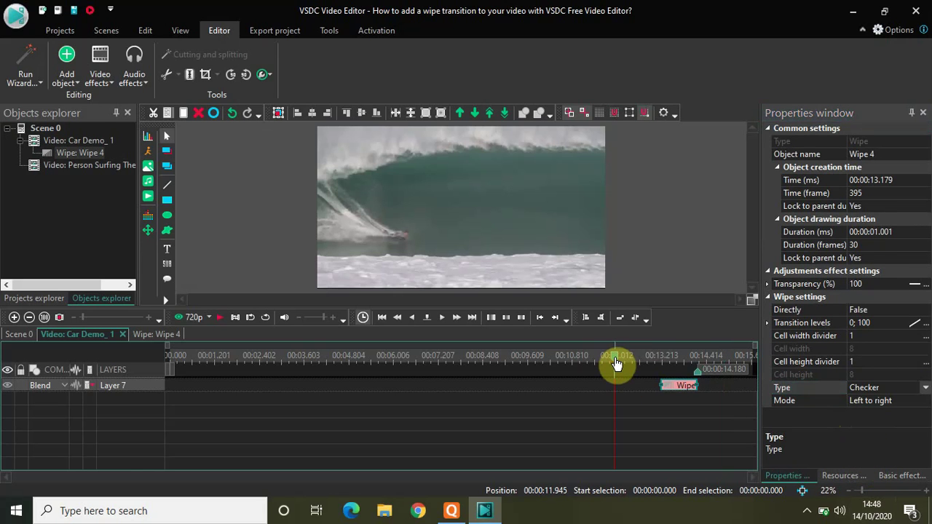
key("space")
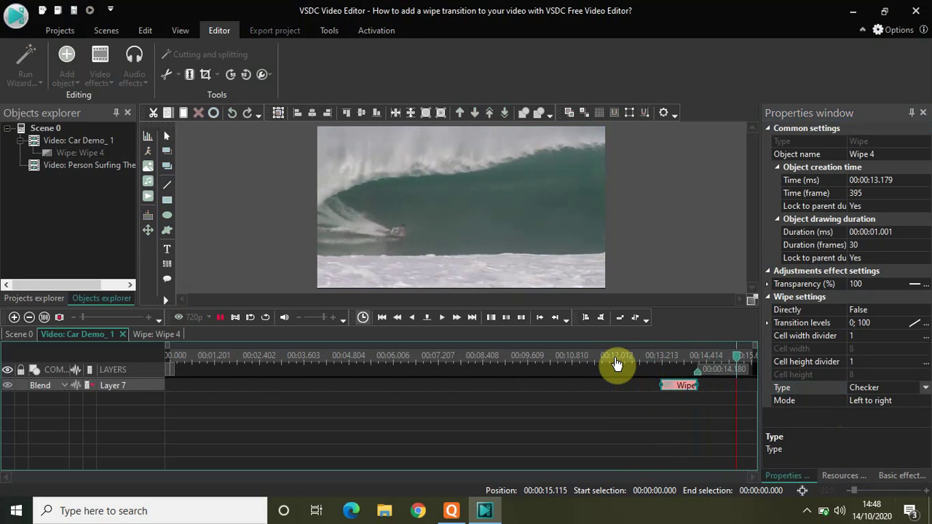
- Change the wipe's type to Clock and its mode to Top to bottom opposite
left_click(924, 388)
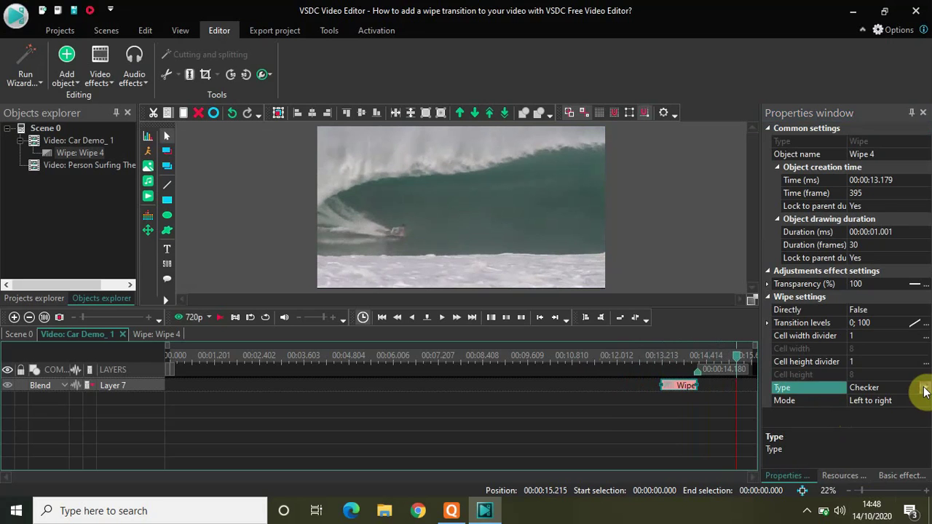
left_click(872, 472)
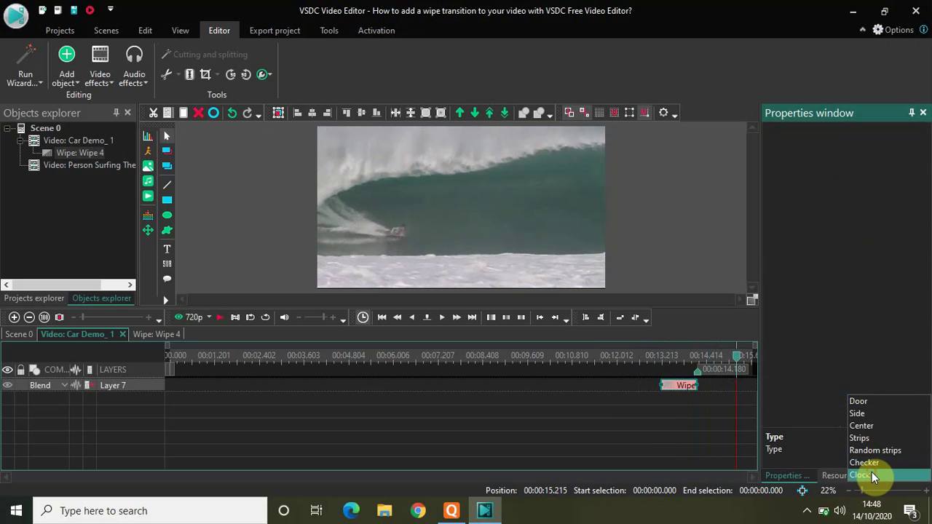
left_click(916, 404)
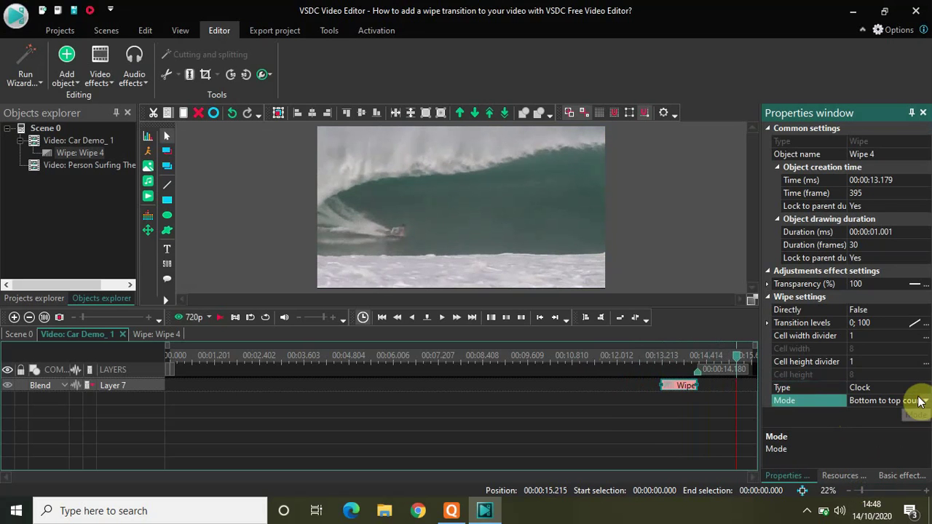
left_click(926, 401)
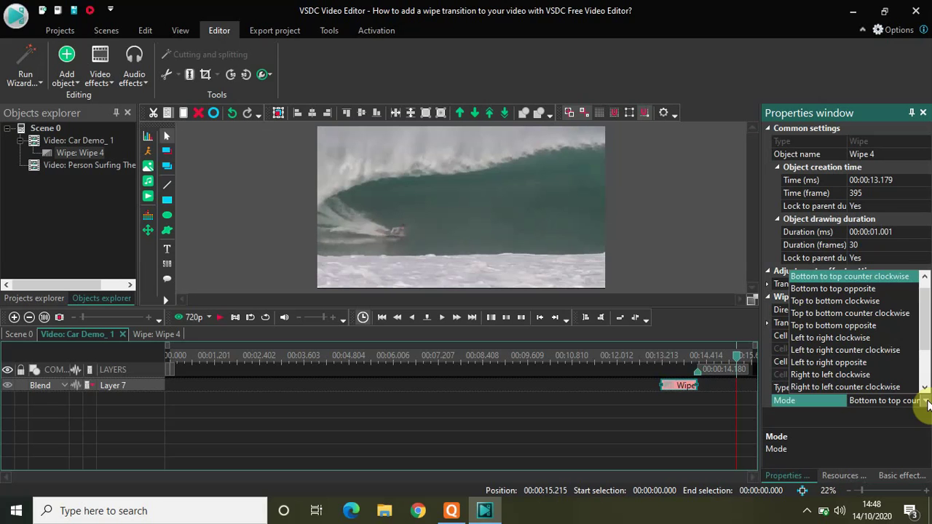
left_click_drag(923, 311, 924, 291)
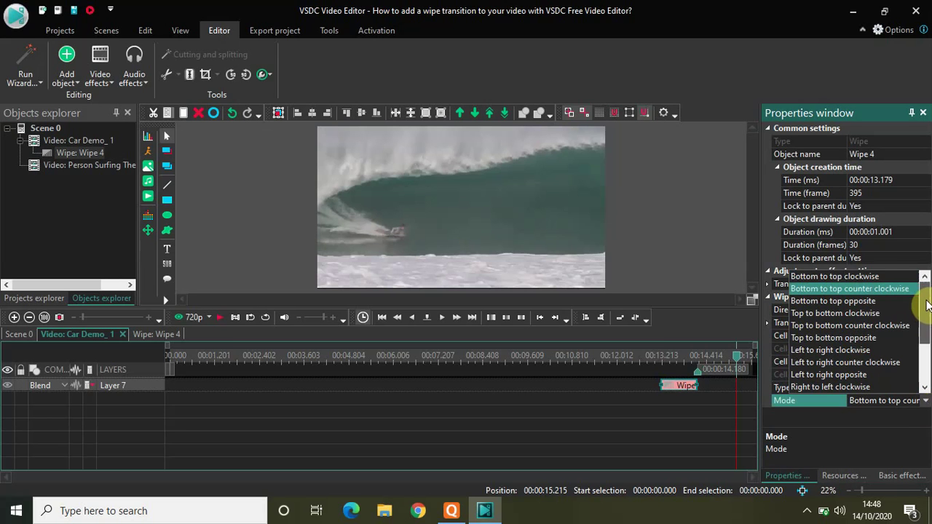
left_click(824, 337)
- Preview the Clock wipe by playing the transition from about 11.9 seconds, stopping once it has finished
left_click(615, 359)
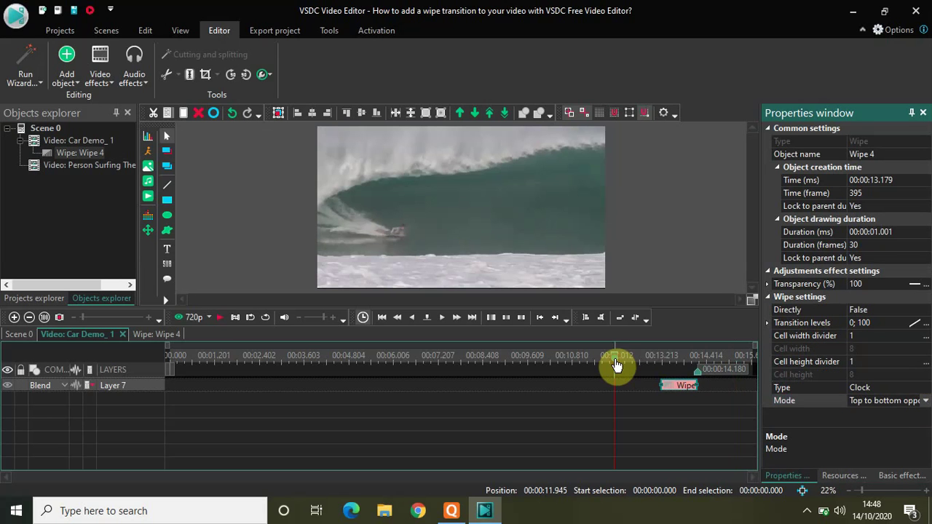
key("space")
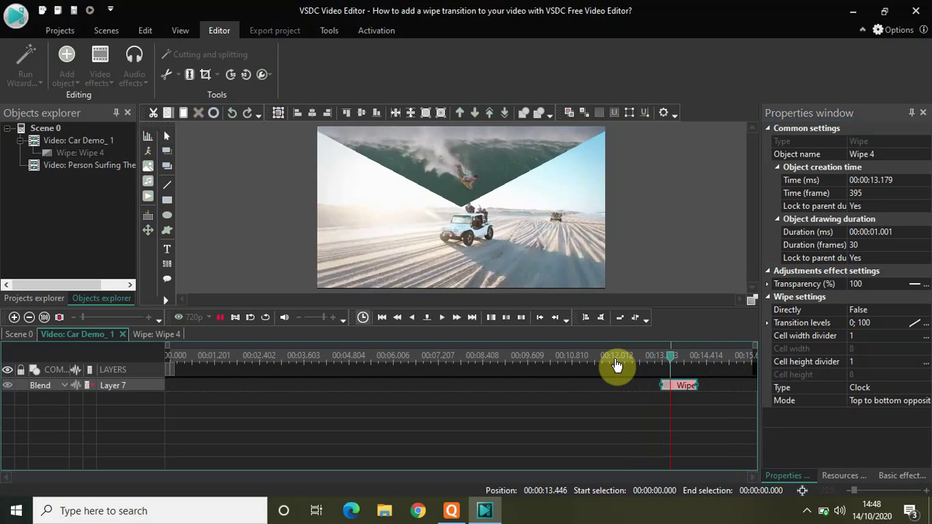
key("space")
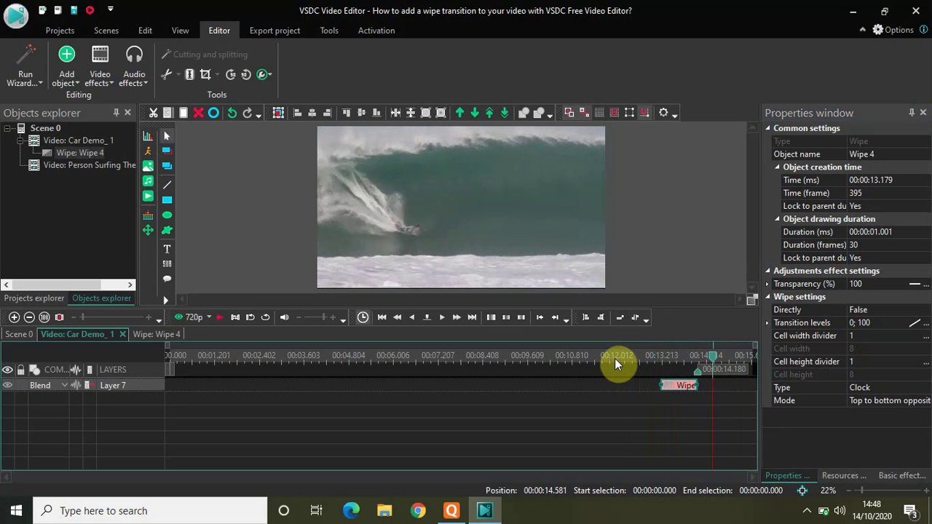
- Review the available wipe types, keeping Clock selected, and return to the Scene 0 timeline
left_click(924, 388)
left_click(924, 390)
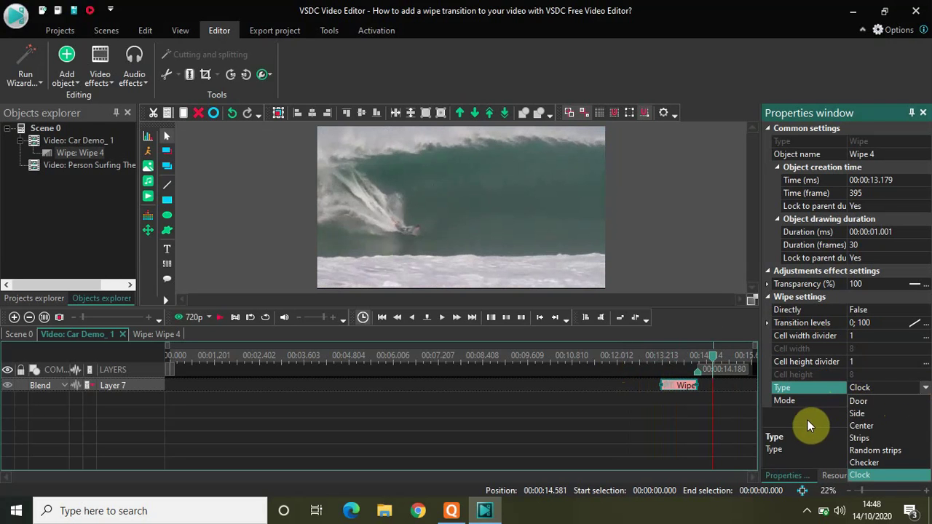
left_click(821, 450)
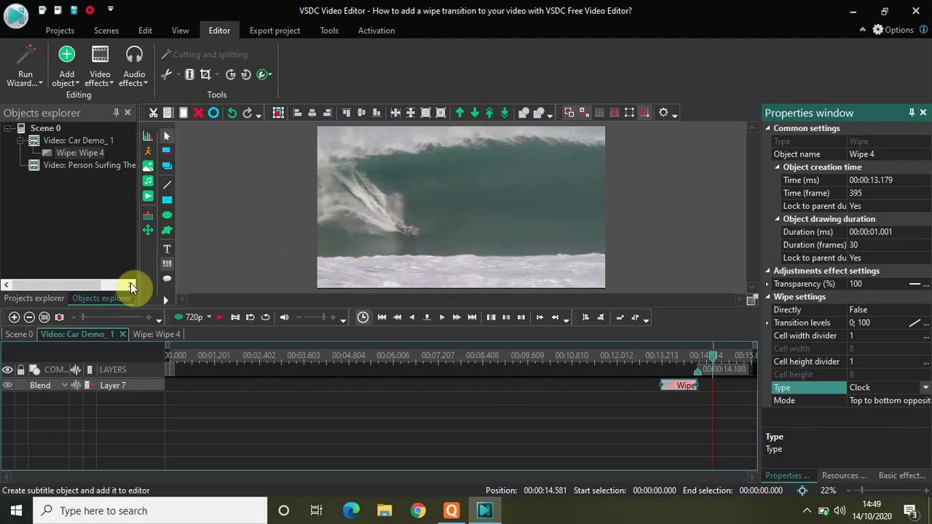
left_click(20, 334)
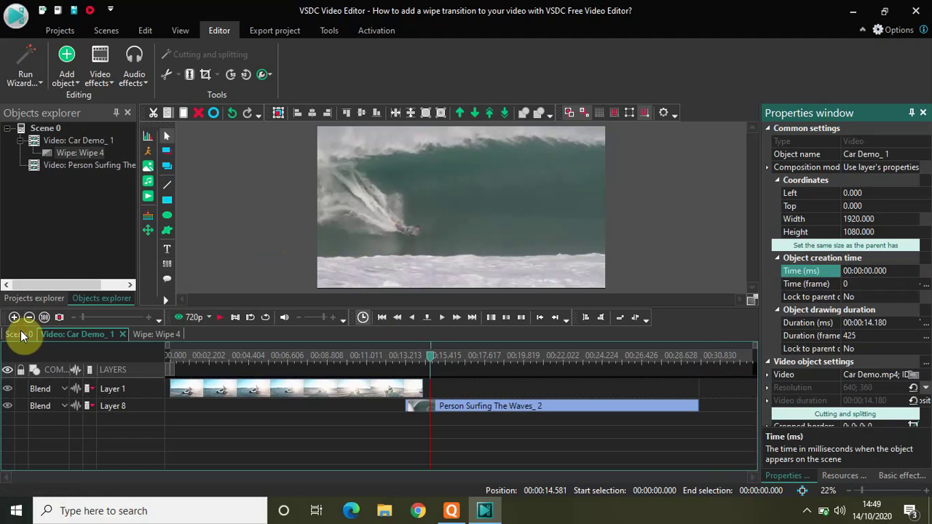